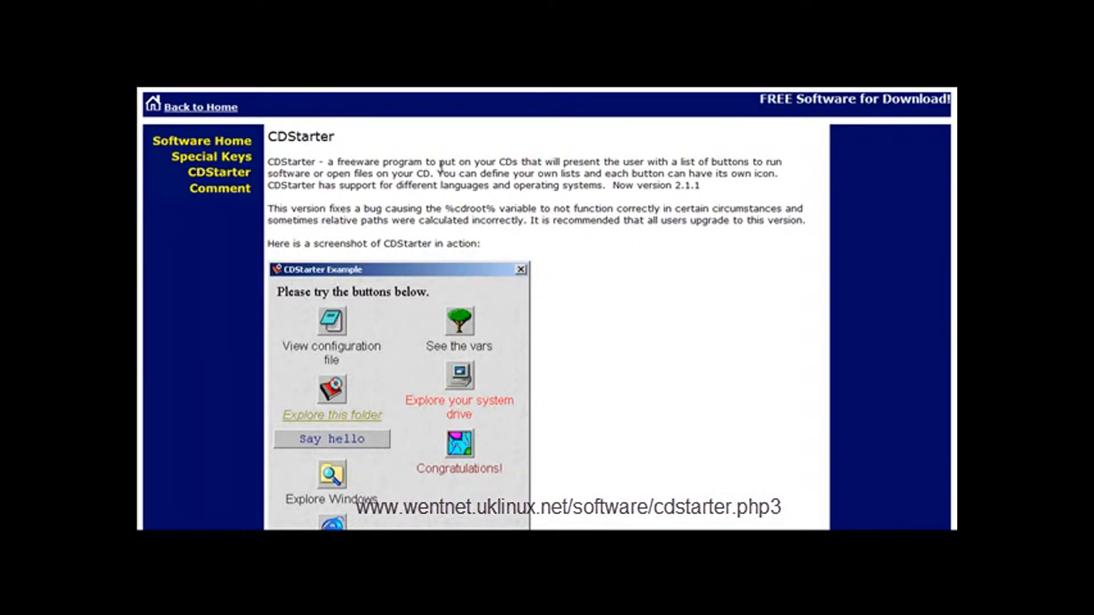
- Skim the CDStarter web page, and launch CDStarter.exe from the cdstarter211 folder, dismissing its welcome message
scroll(510, 225, "down", 3)
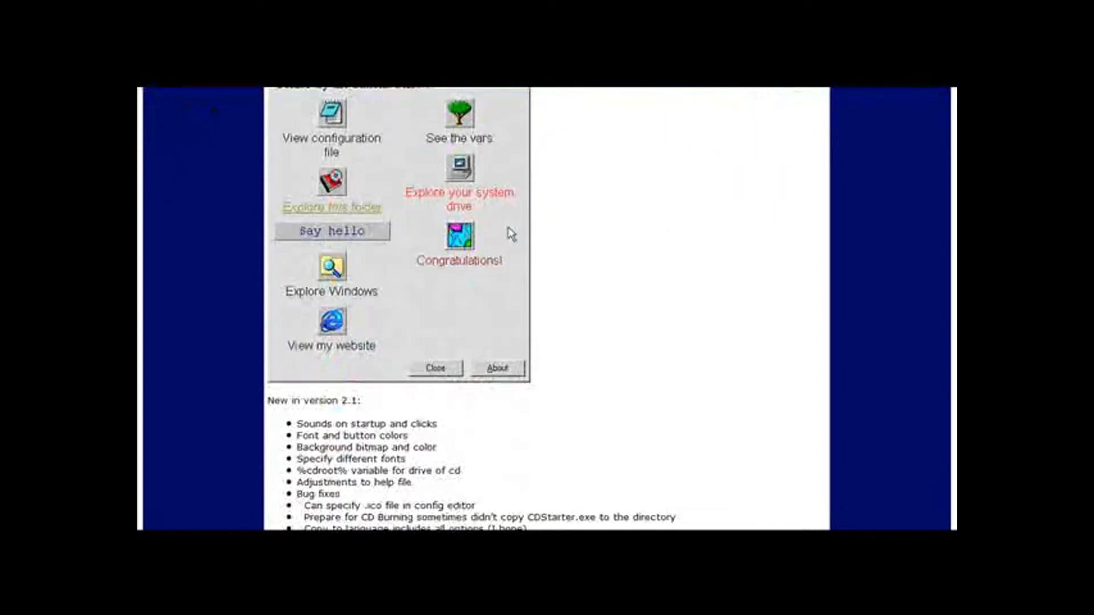
scroll(510, 234, "down", 7)
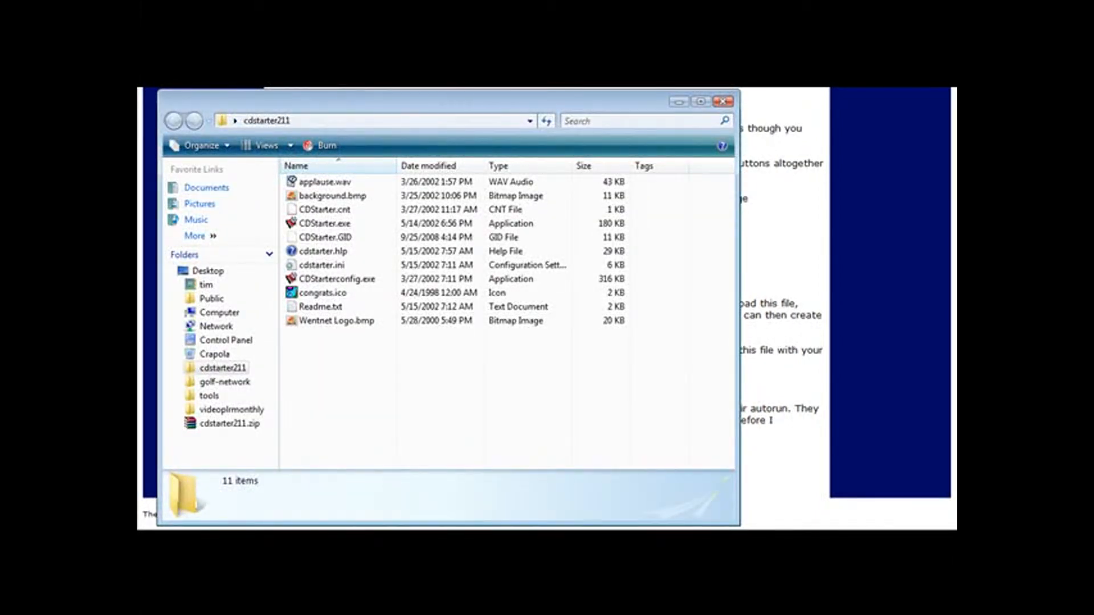
left_click(319, 228)
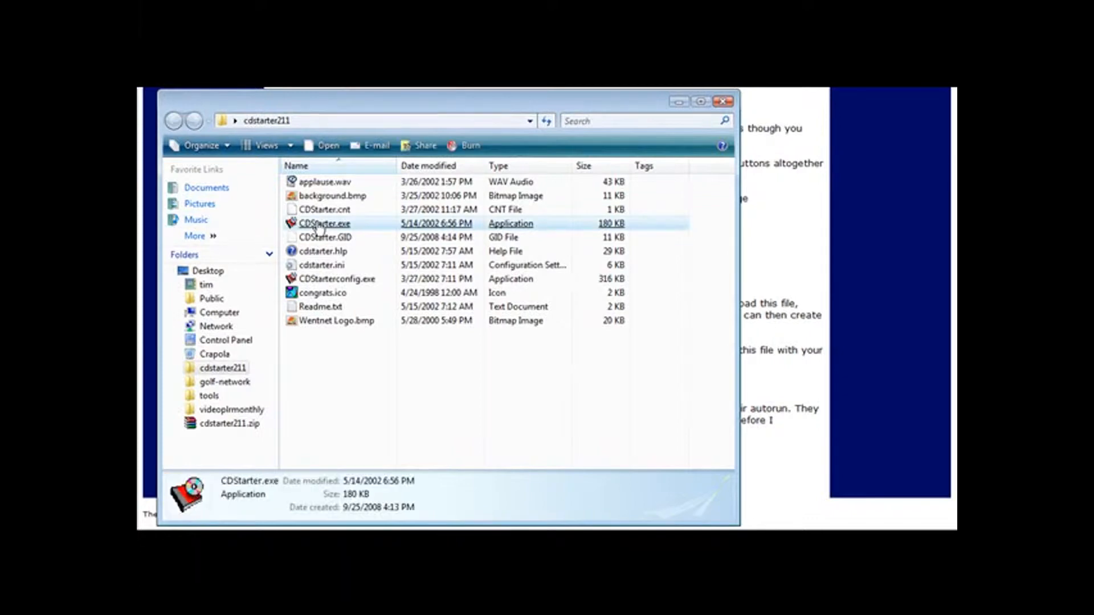
double_click(319, 228)
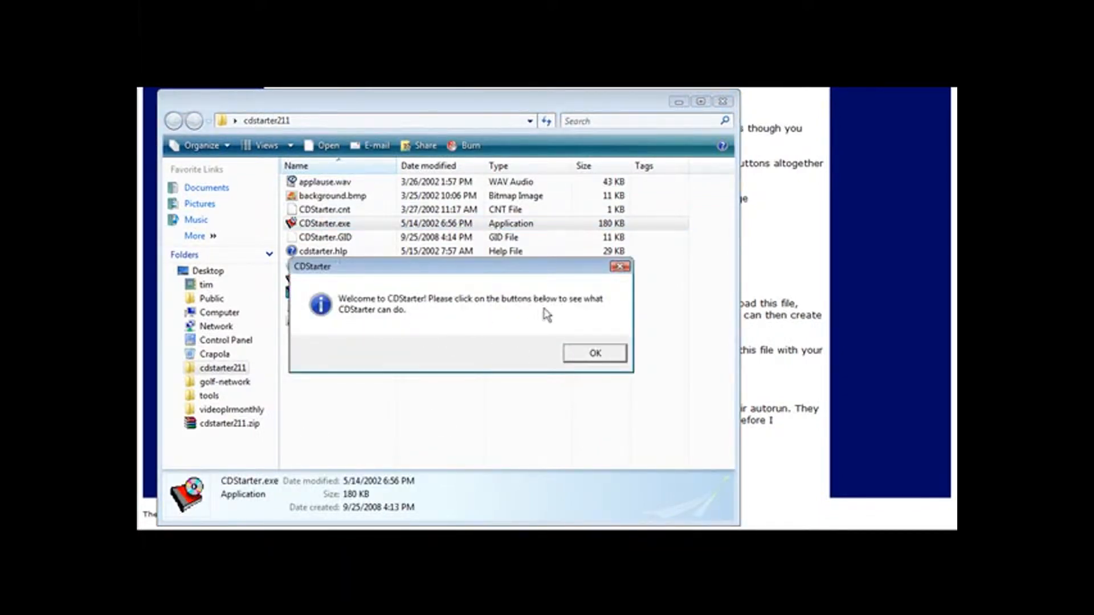
left_click(575, 357)
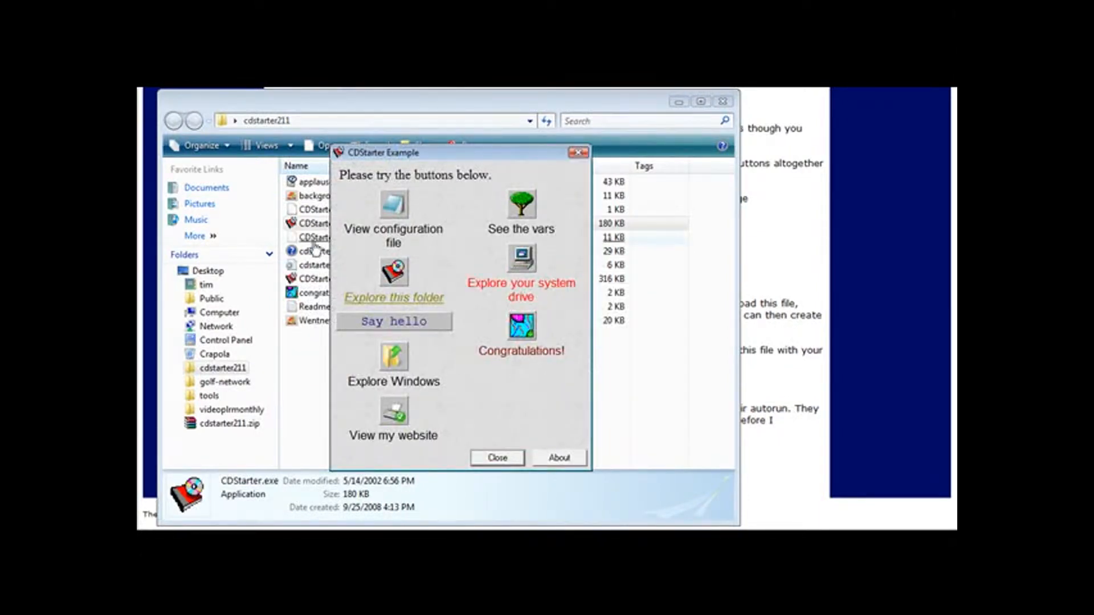
- Try the example menu's "View configuration file" and "See the vars" entries, dismissing what each one opens
left_click(394, 206)
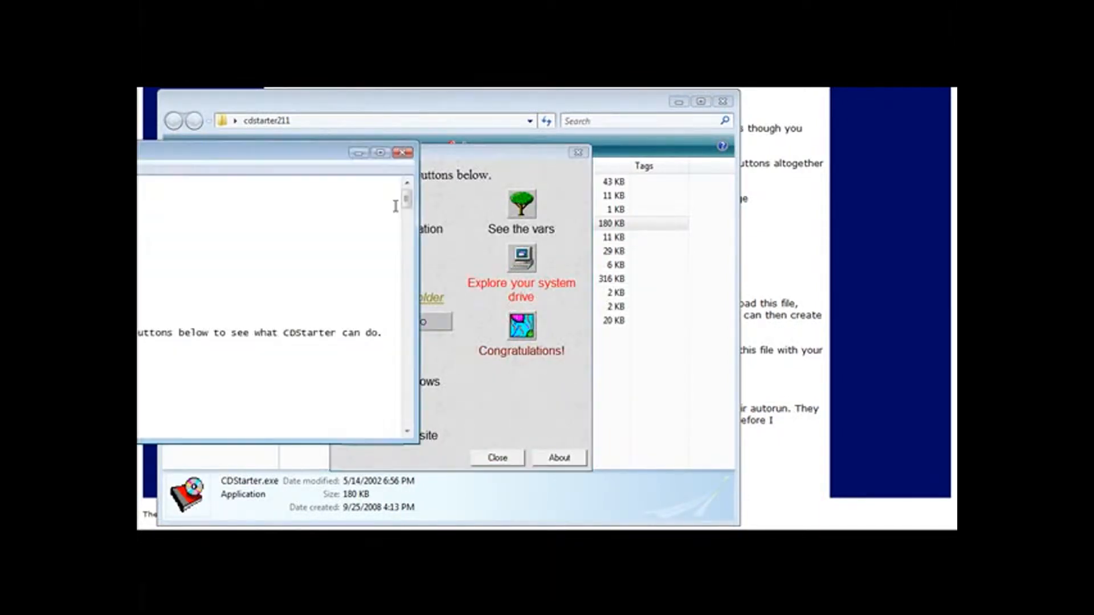
left_click_drag(94, 155, 450, 178)
left_click(757, 175)
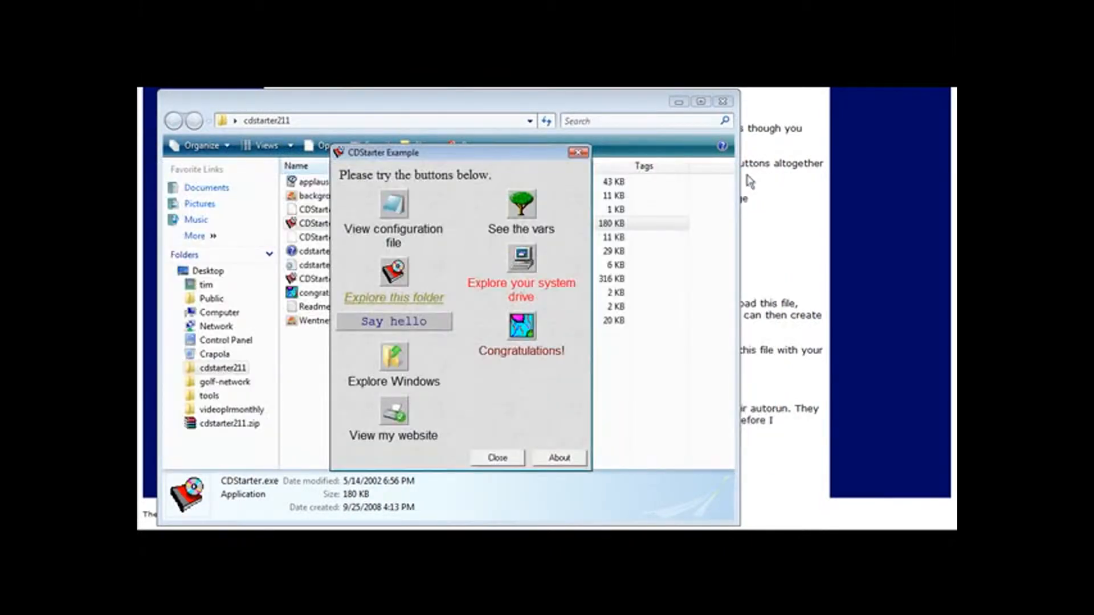
left_click(522, 206)
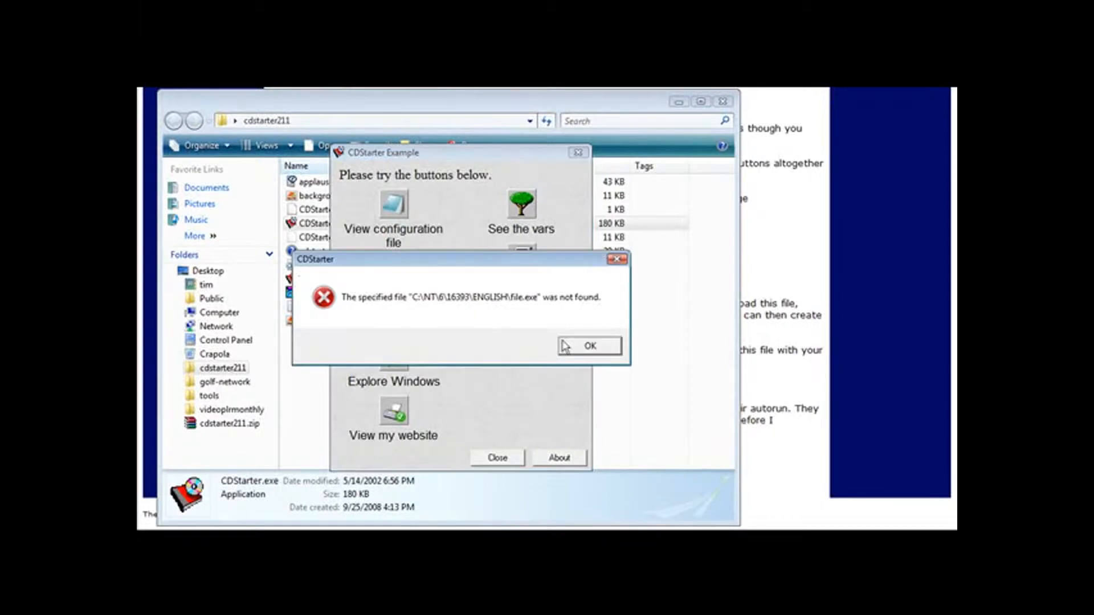
left_click(591, 348)
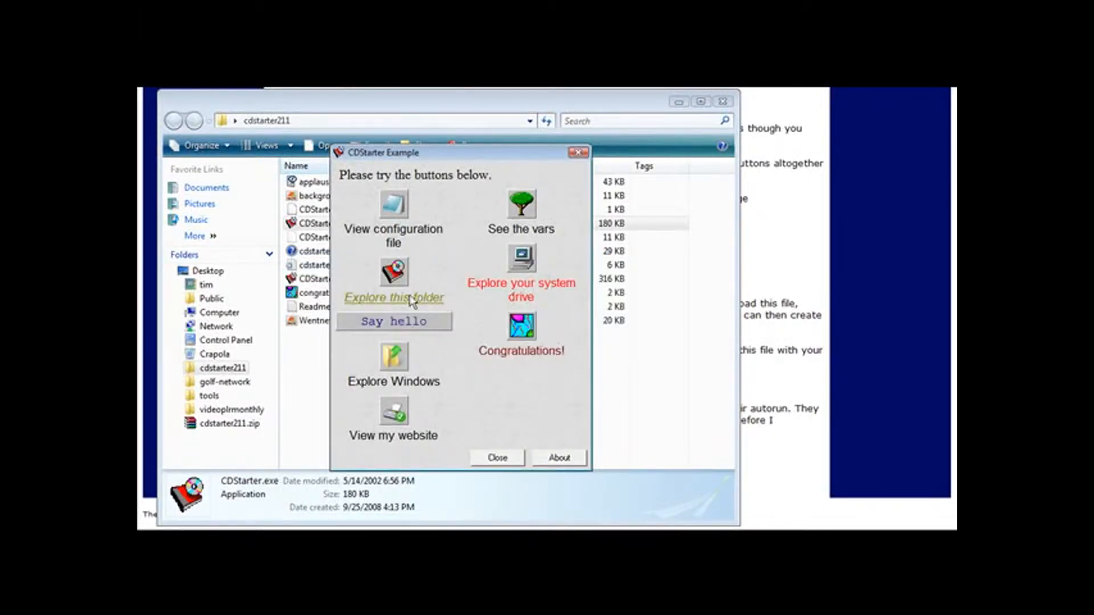
- Try the example menu's "Explore this folder" and "Explore your system drive" entries, returning to the menu after each
left_click(397, 279)
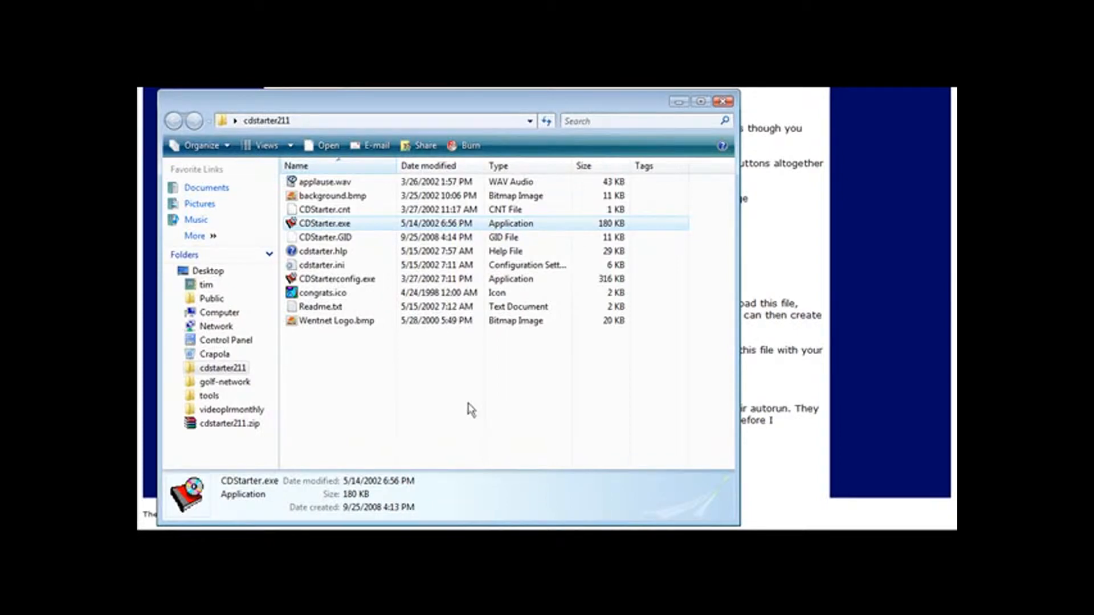
key("alt+Tab")
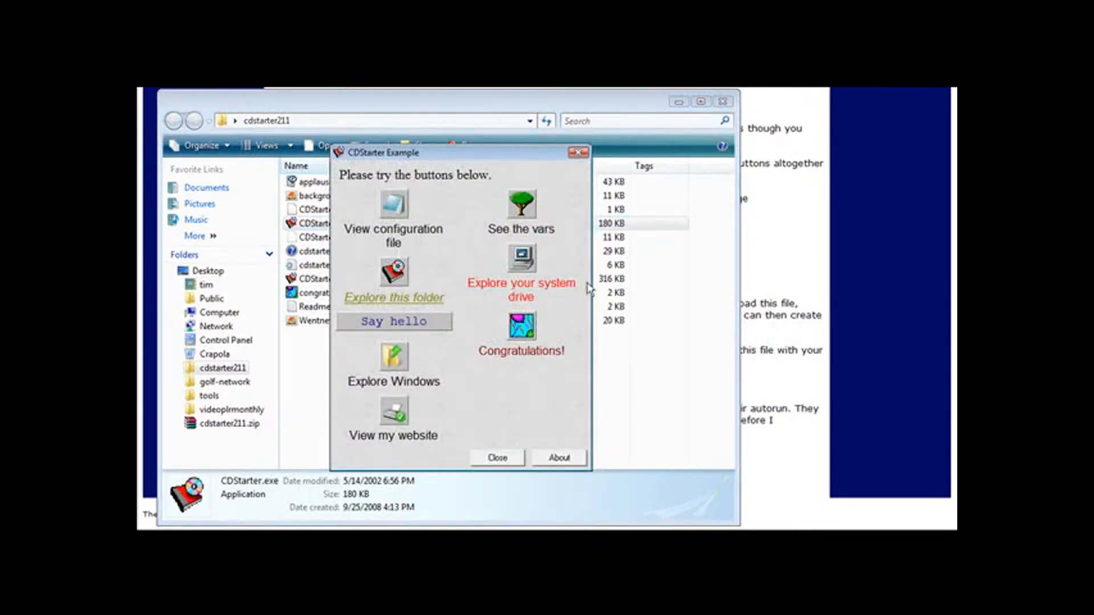
left_click(527, 266)
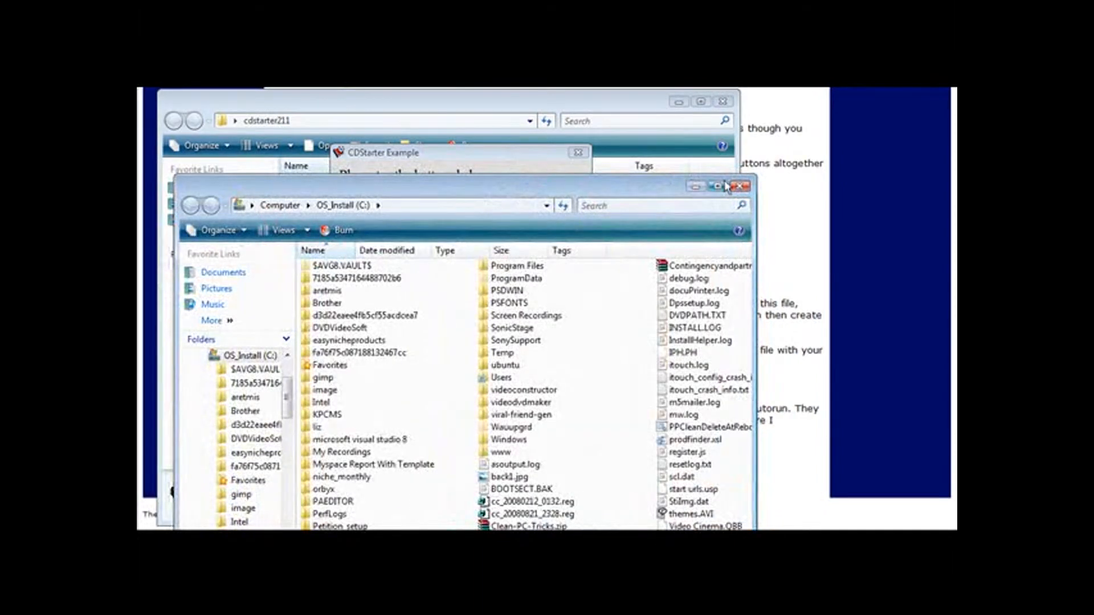
left_click(739, 186)
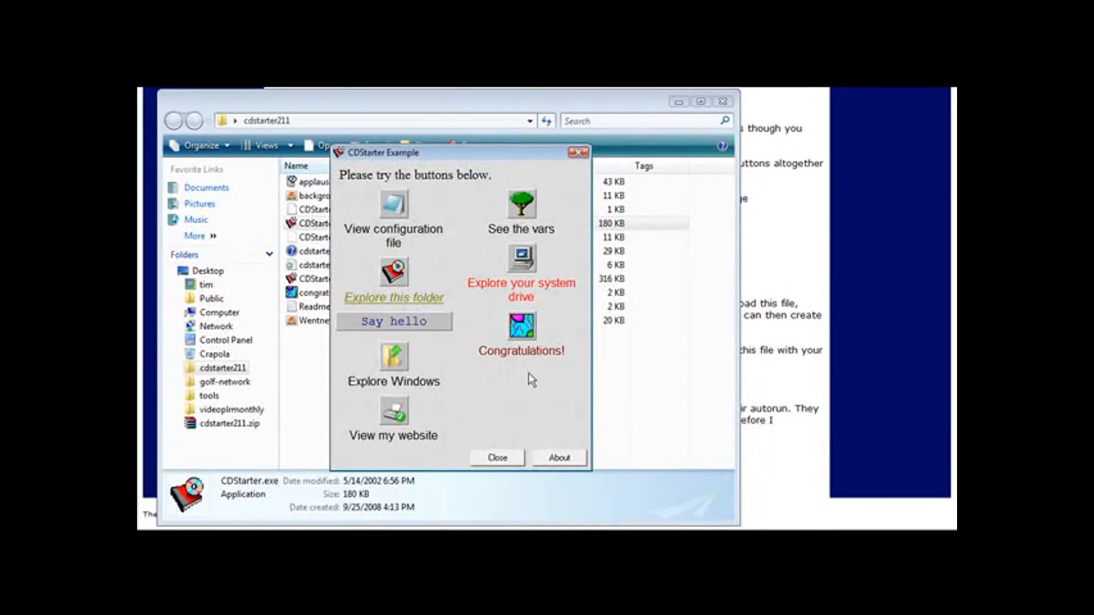
- Try the "Say hello" entry, dismiss its message and close the CDStarter example menu
left_click(412, 331)
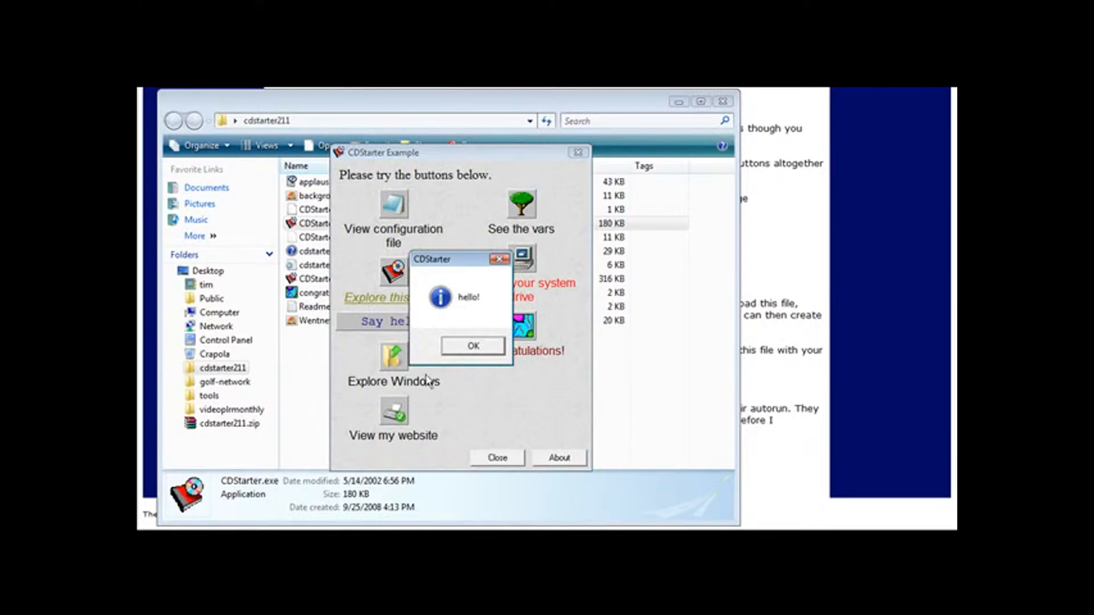
left_click(472, 347)
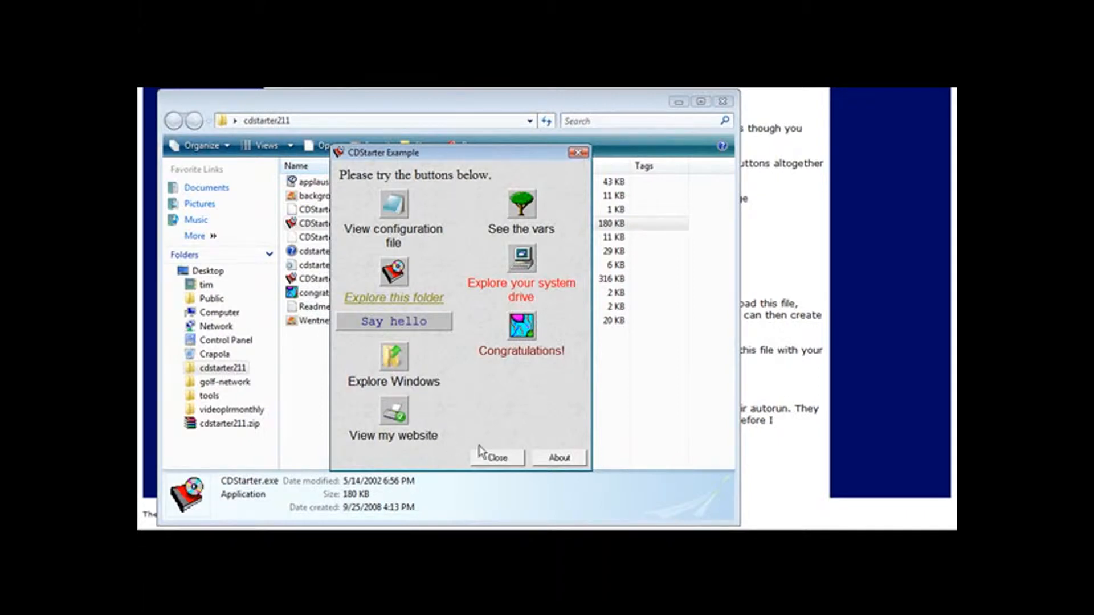
left_click(497, 458)
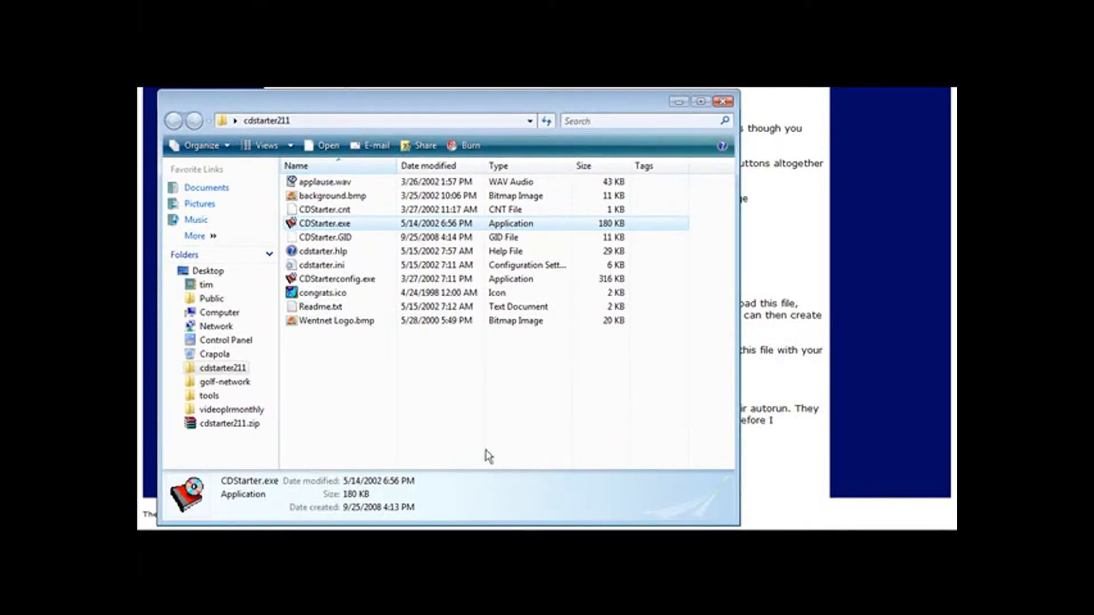
- Switch to the empty playvideos folder and paste video-1.wmv through video-4.wmv into it
key("alt+Tab")
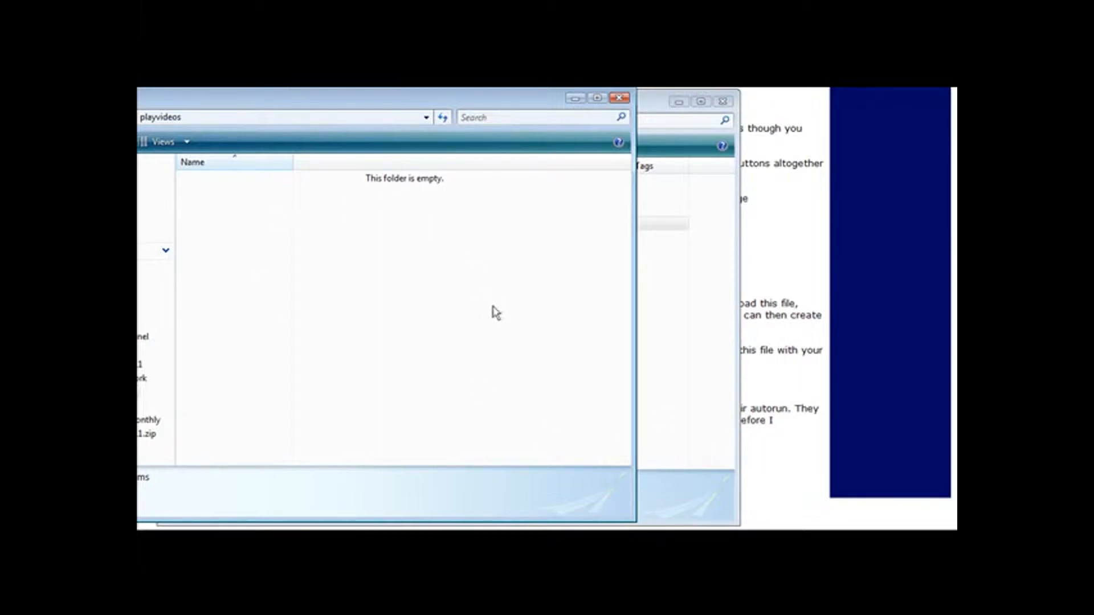
key("ctrl+v")
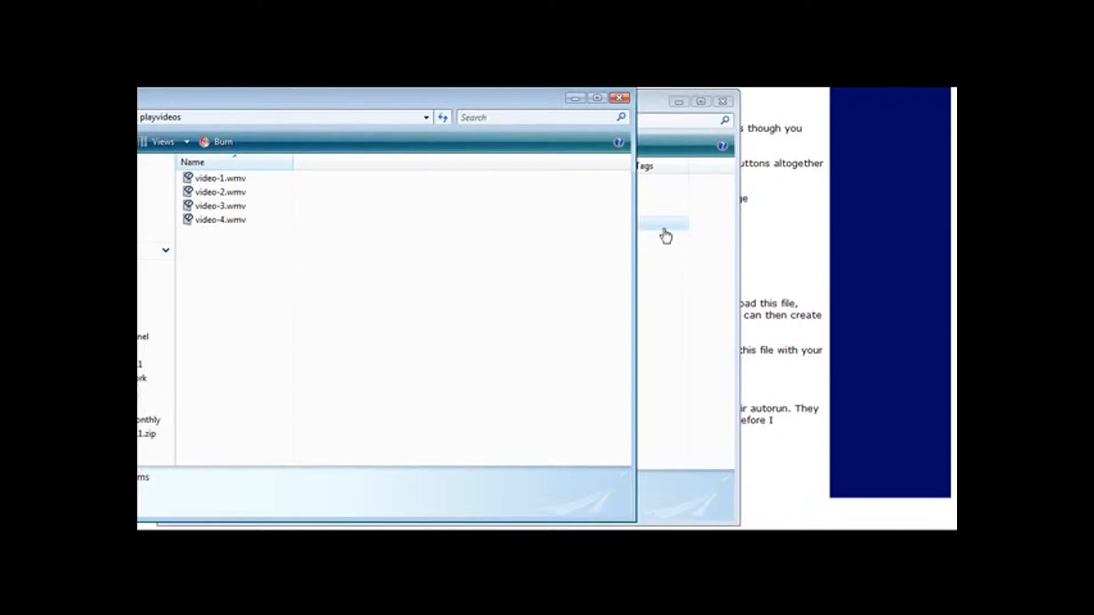
- Return to the cdstarter211 folder and launch CDStarterconfig.exe
left_click(647, 113)
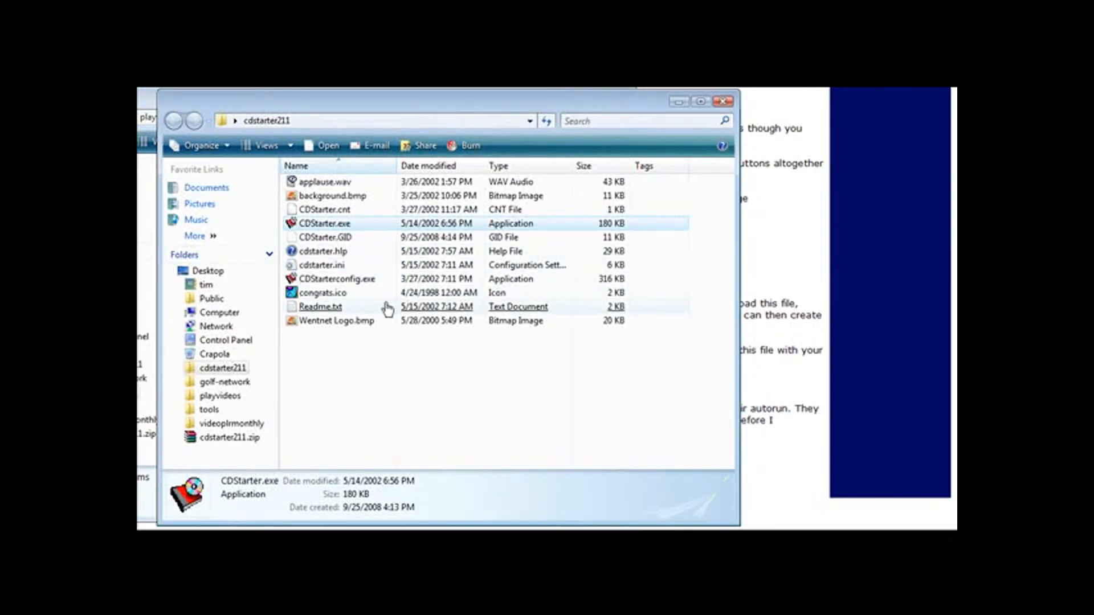
double_click(357, 280)
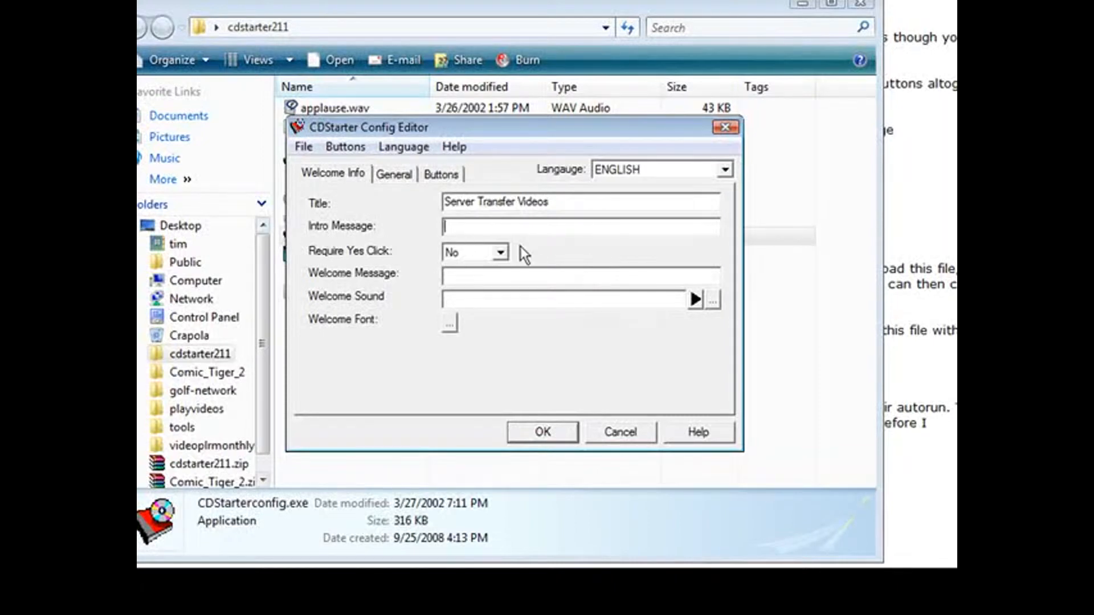
left_click(499, 253)
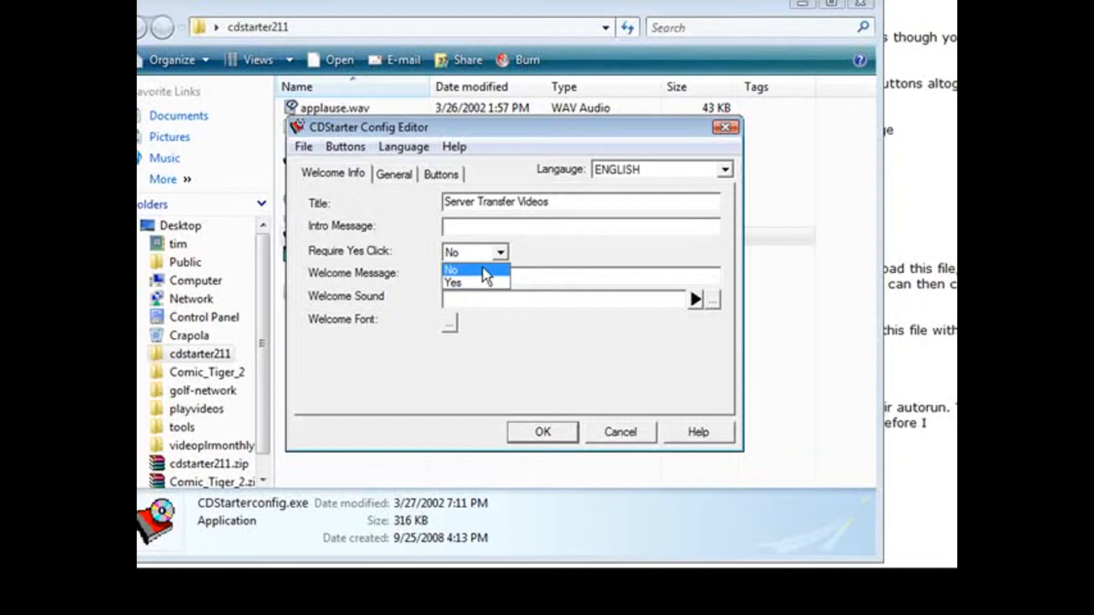
left_click(551, 251)
left_click(461, 253)
left_click(559, 250)
- Enter the intro message "Server Transfer Videos. Do You Wish To Continue?" and set Require Yes Click to Yes
left_click(474, 226)
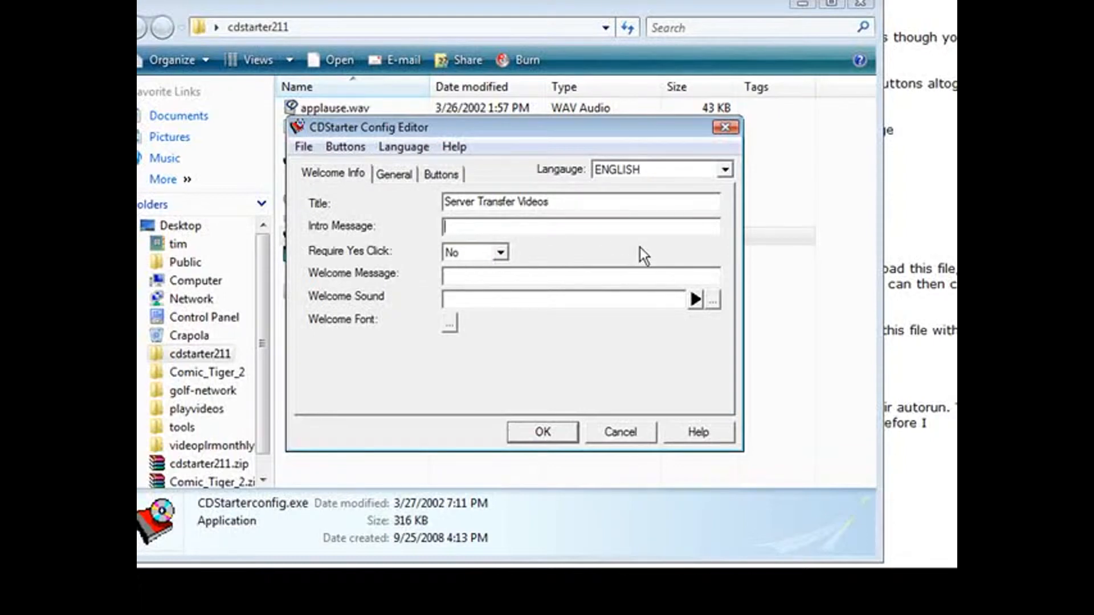
type("Server Transfer Videos. Do You Wish To Continue?")
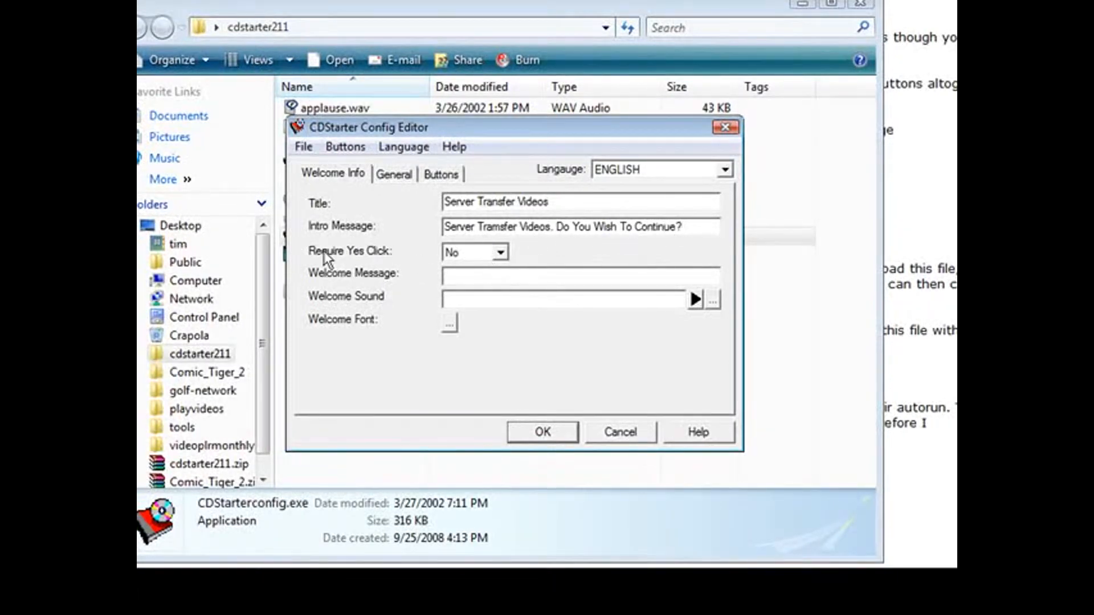
left_click(500, 253)
left_click(481, 283)
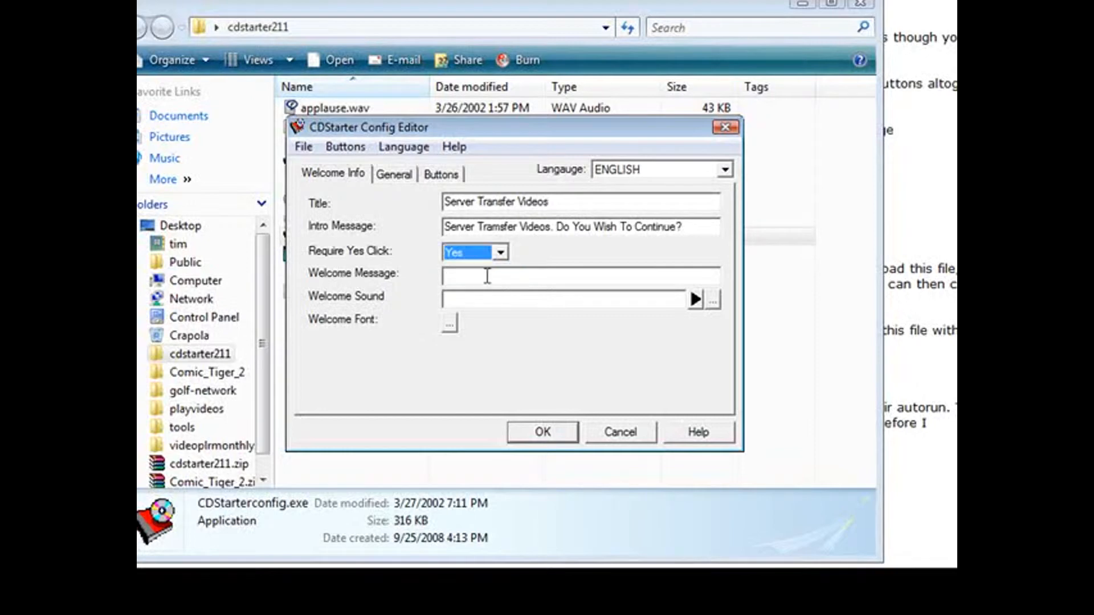
- Set the welcome message to "Welcome to the Server Transfer Video Series." and look at the welcome font options without changing them
left_click(465, 275)
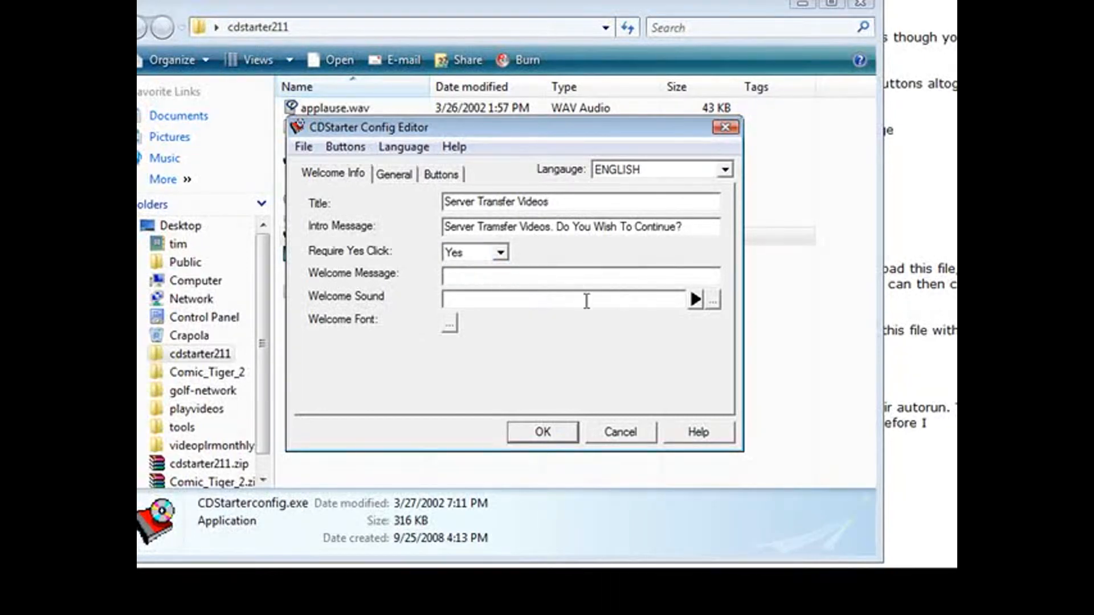
type("Welcome to the Server Transfer Video Series")
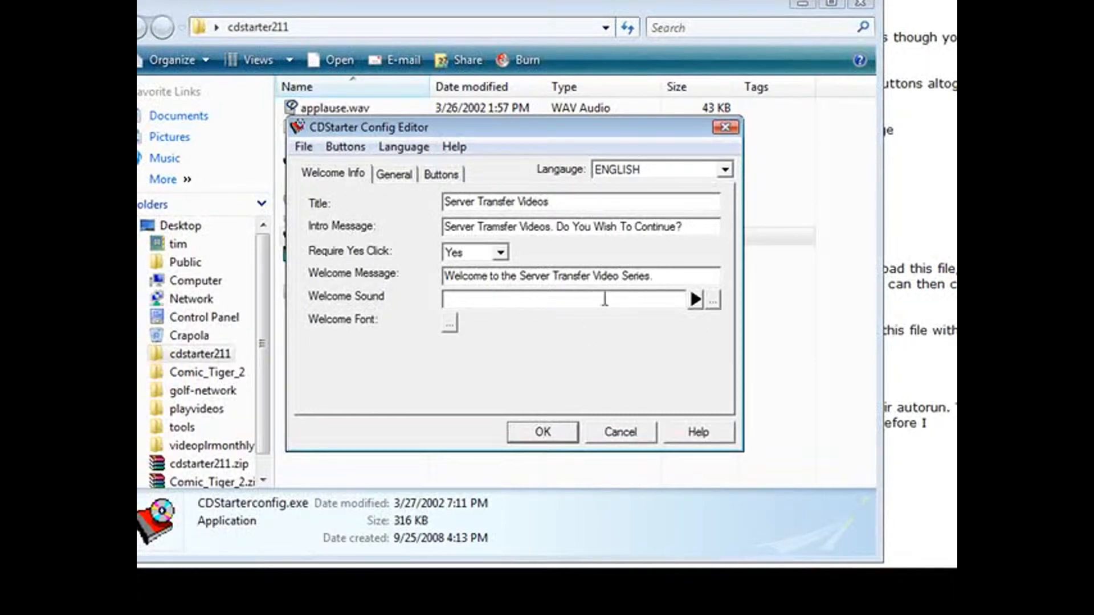
left_click(449, 323)
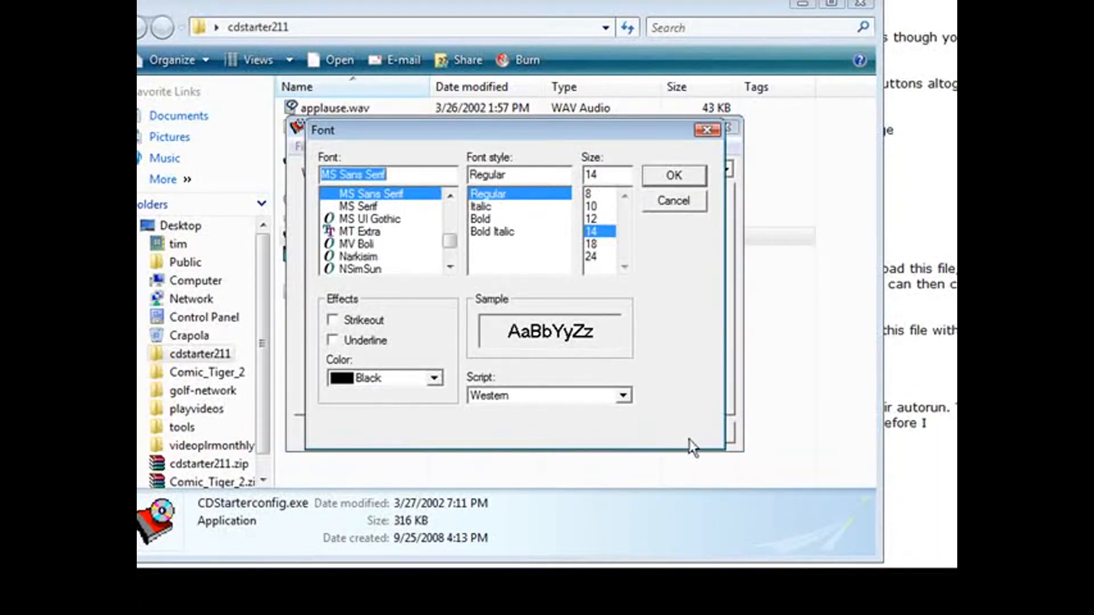
left_click(706, 130)
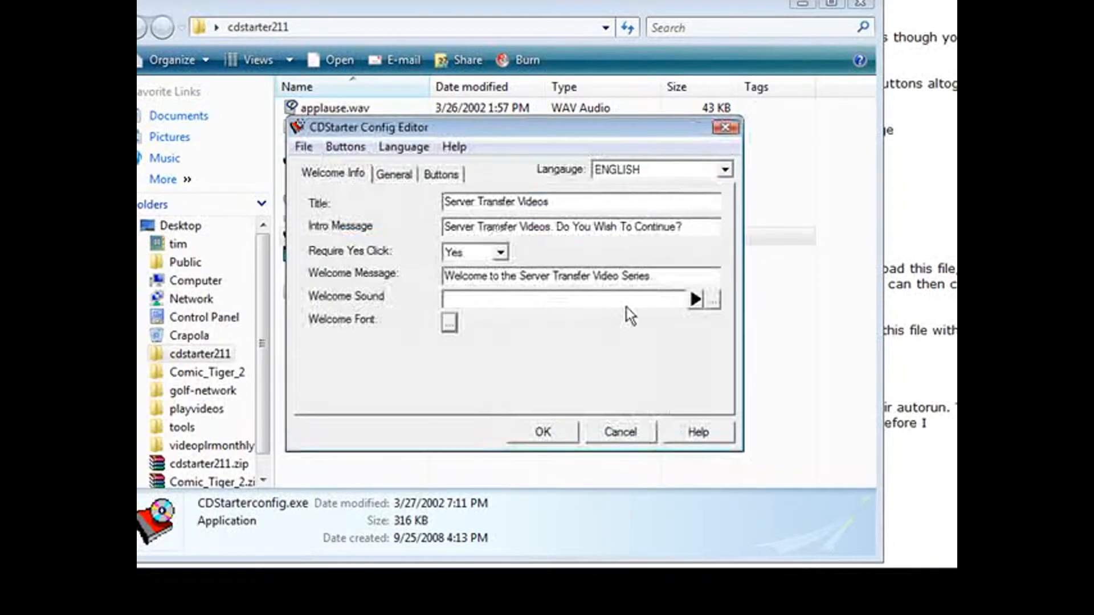
- Start inserting a new menu button and title it "Play Video One"
left_click(402, 173)
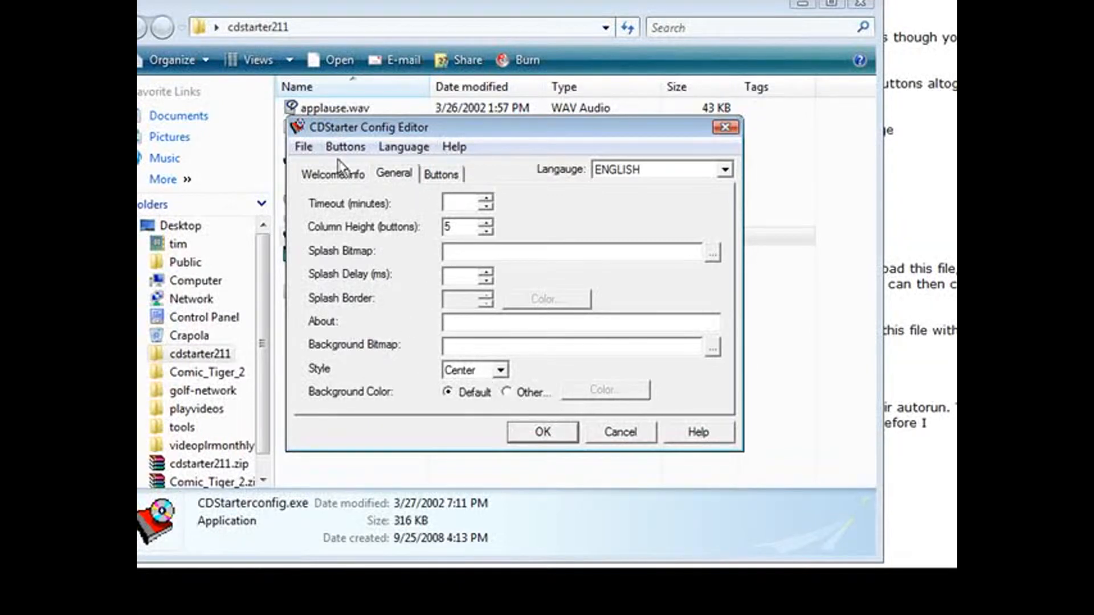
left_click(442, 174)
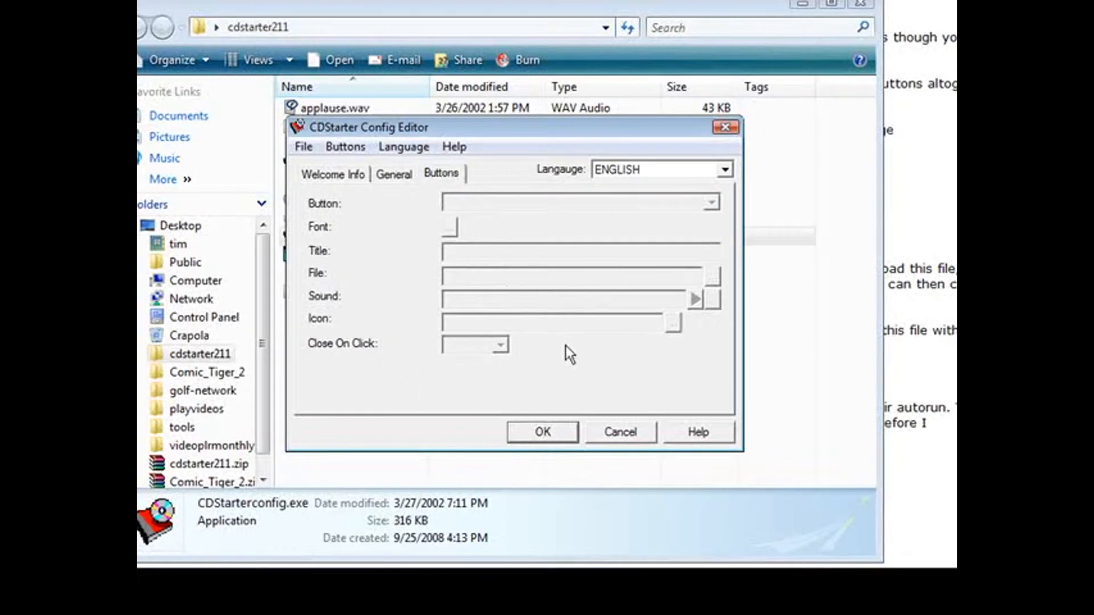
left_click(344, 146)
left_click(358, 171)
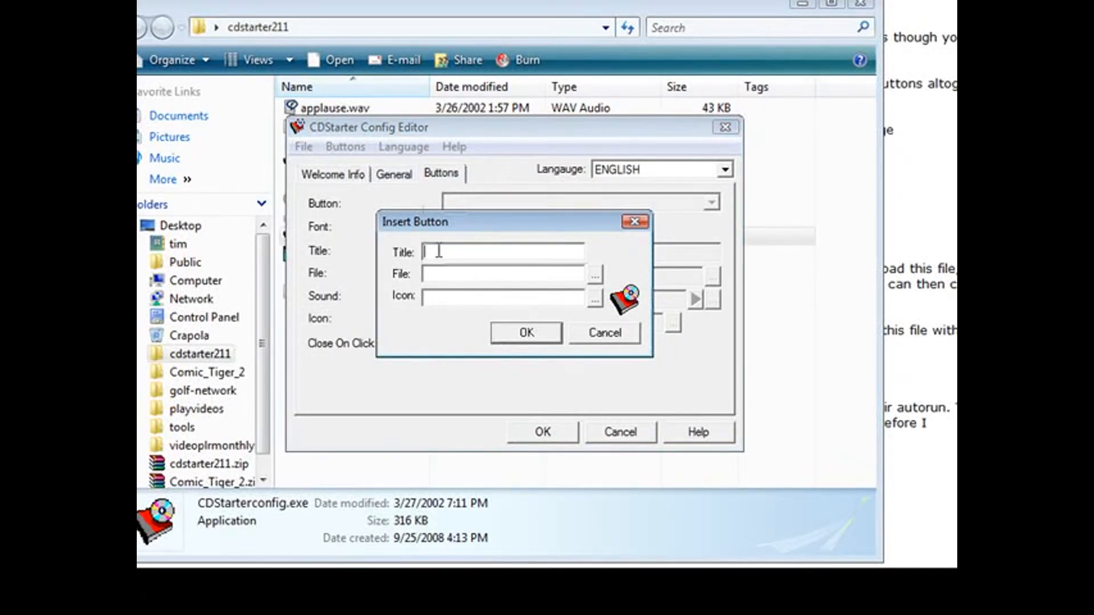
type("Play Video 0")
type("ne")
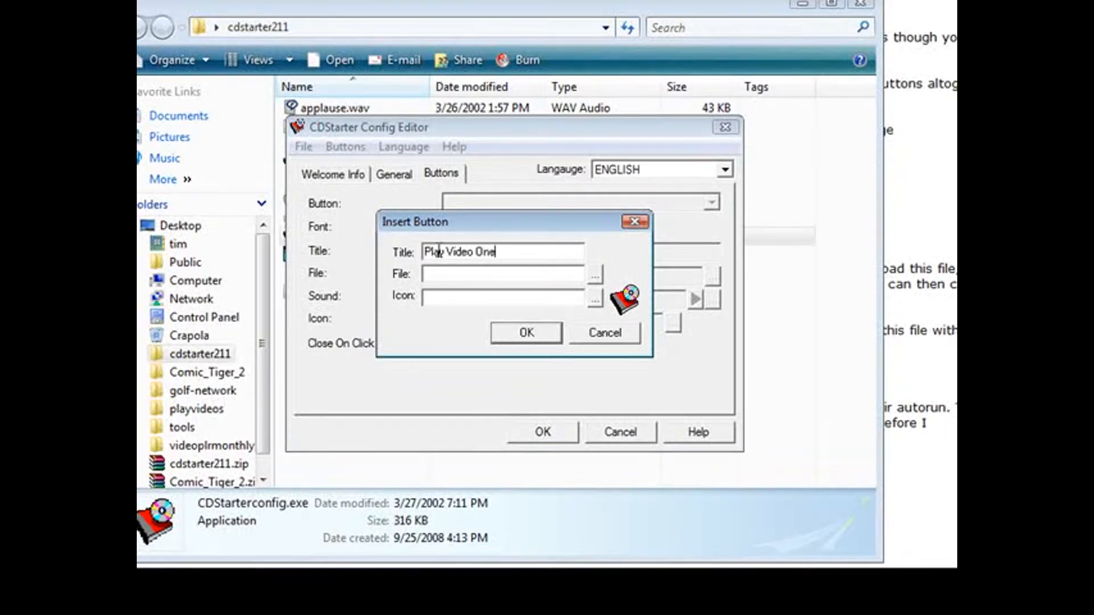
- Assign video-1.wmv from the playvideos folder as the file the new button opens
left_click(595, 276)
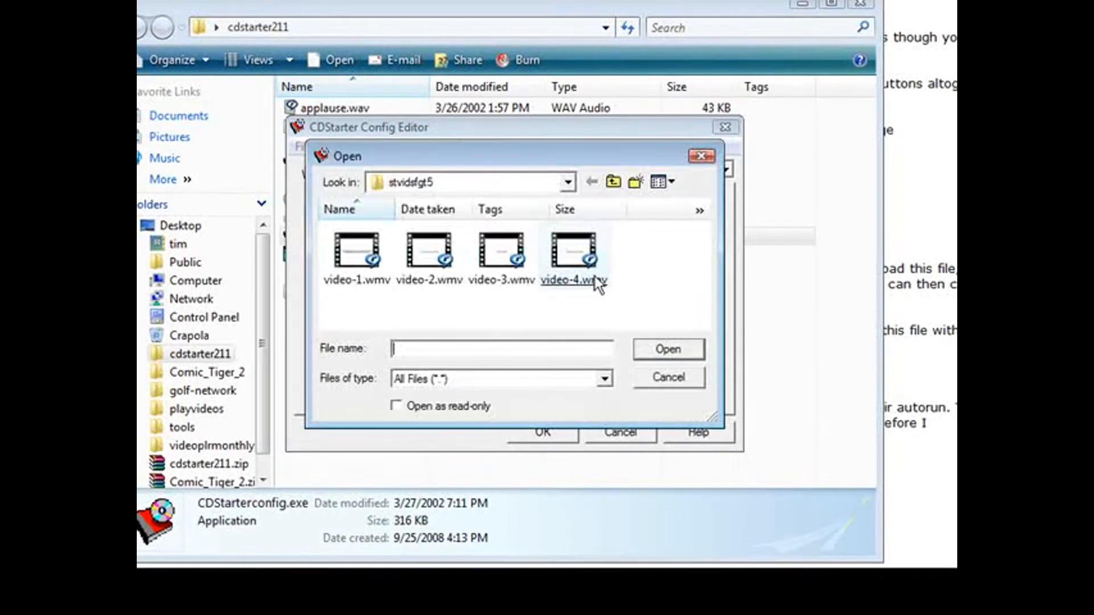
left_click(593, 281)
left_click(376, 231)
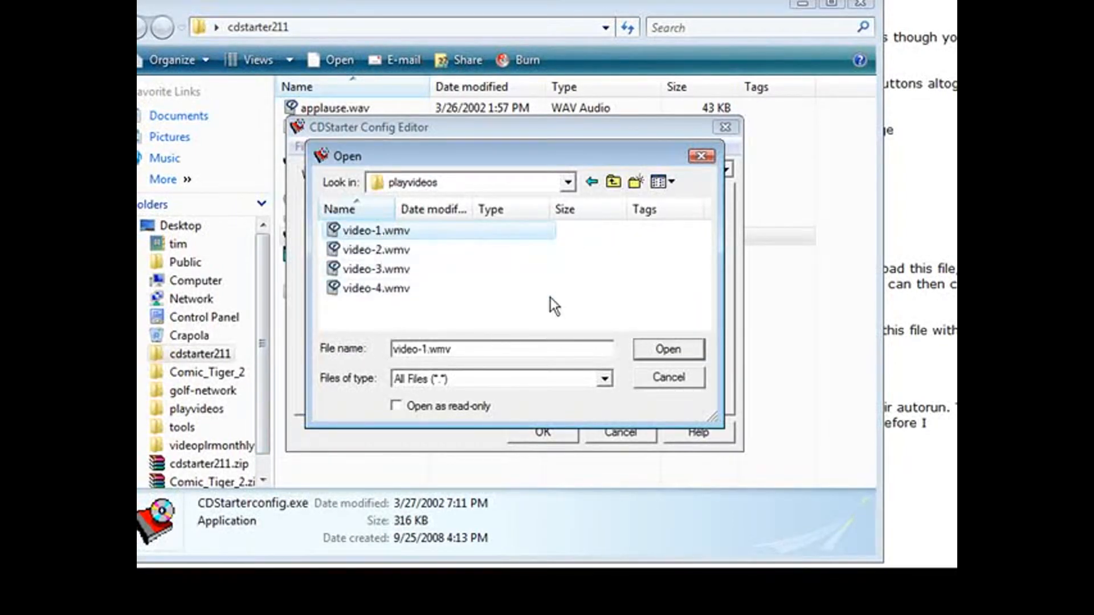
key("Return")
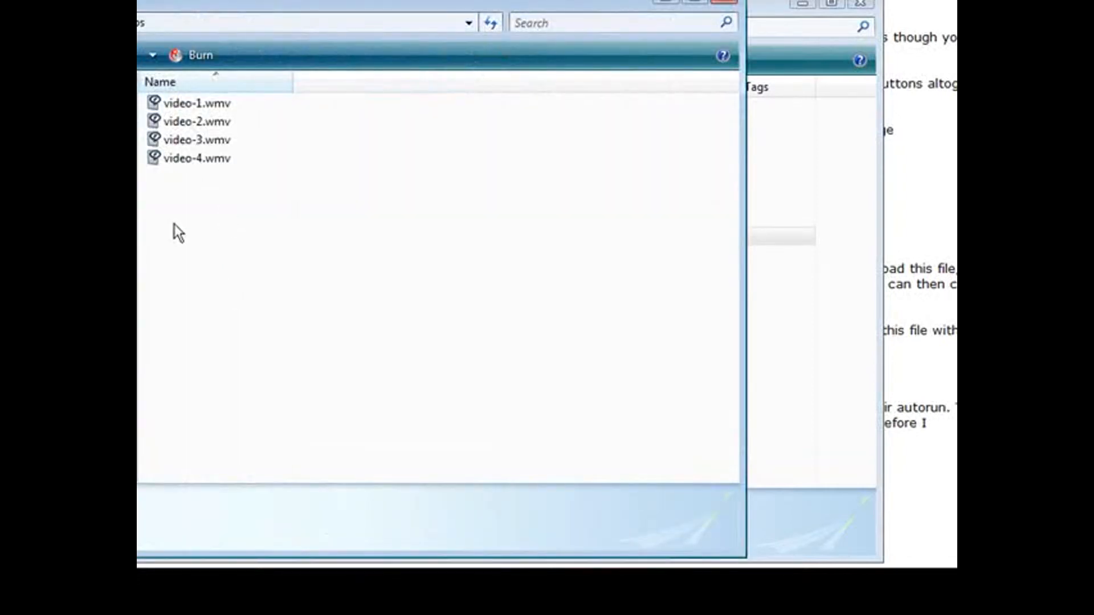
- Paste the copied forward.ico icon into the playvideos folder and return to the new button's settings
right_click(174, 224)
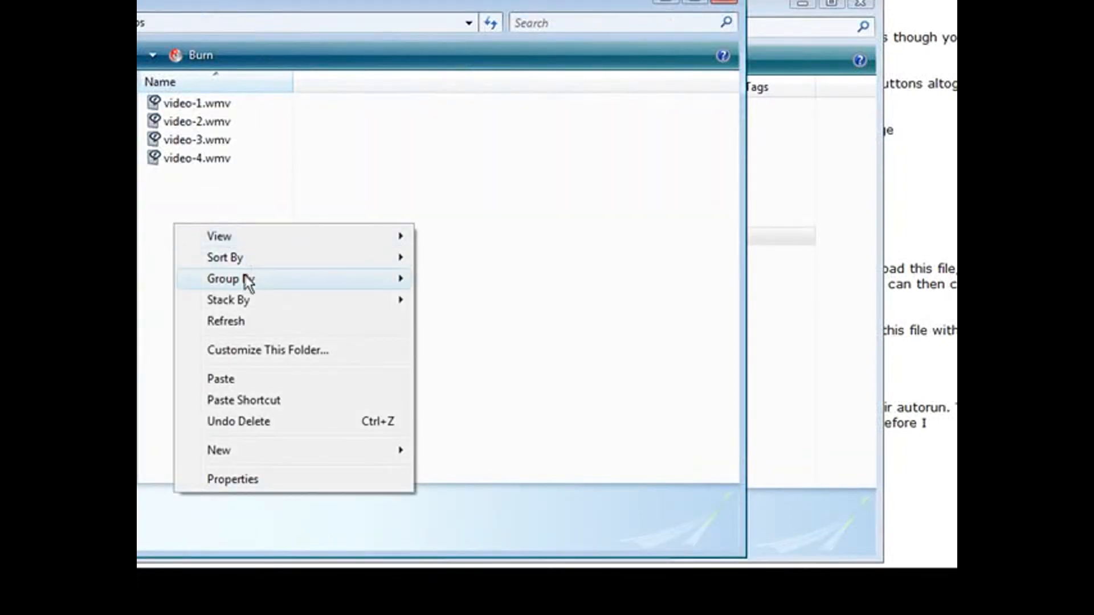
left_click(247, 379)
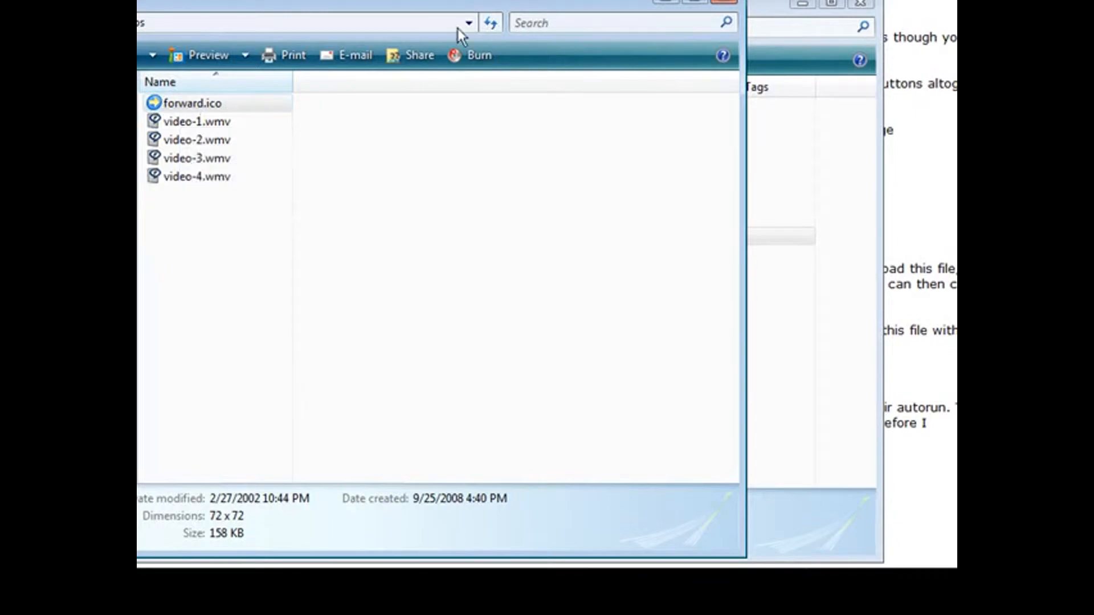
left_click(665, 3)
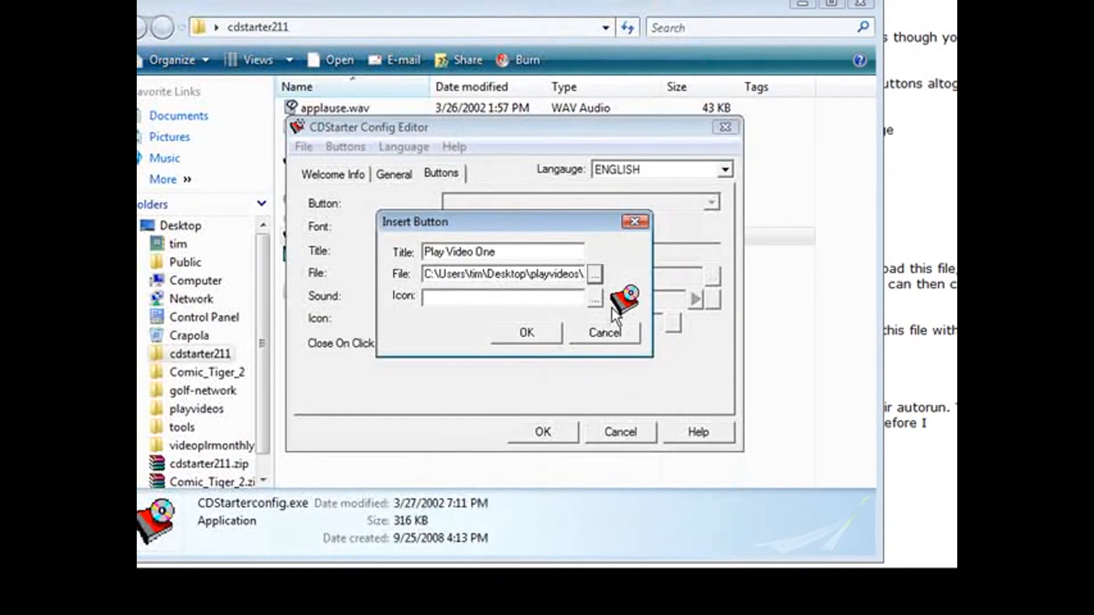
- Assign forward.ico from the playvideos folder as the Play Video One button's icon and confirm the new button
left_click(594, 299)
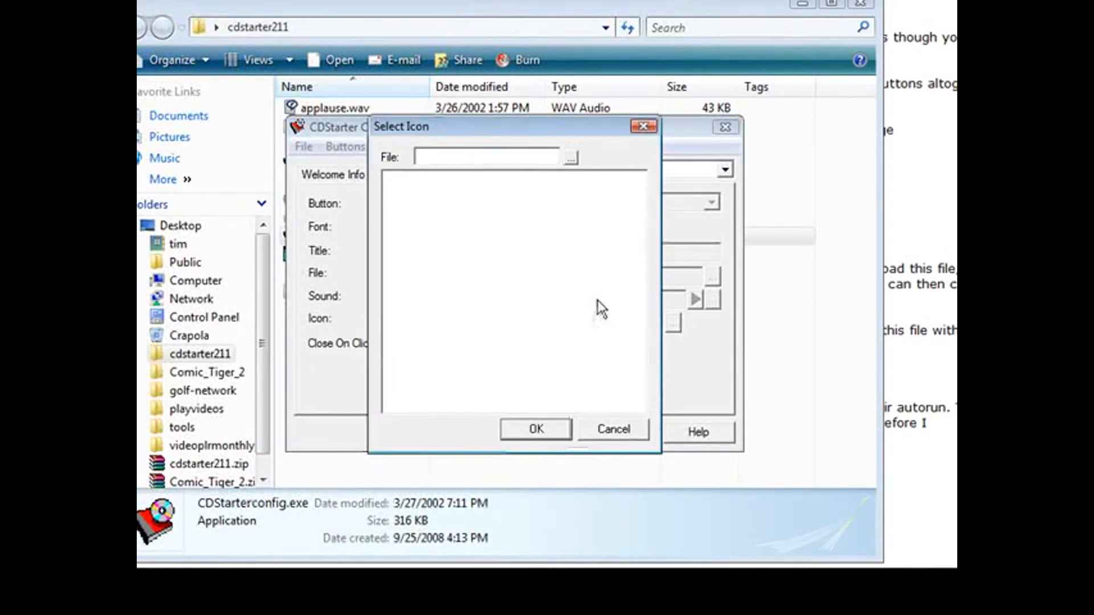
left_click(570, 158)
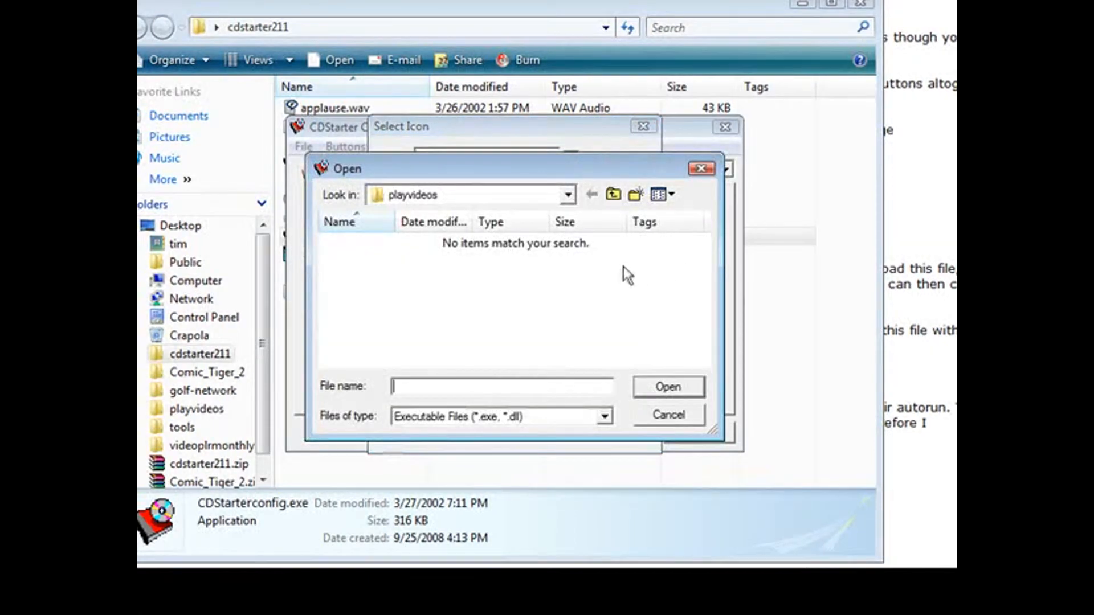
left_click(541, 415)
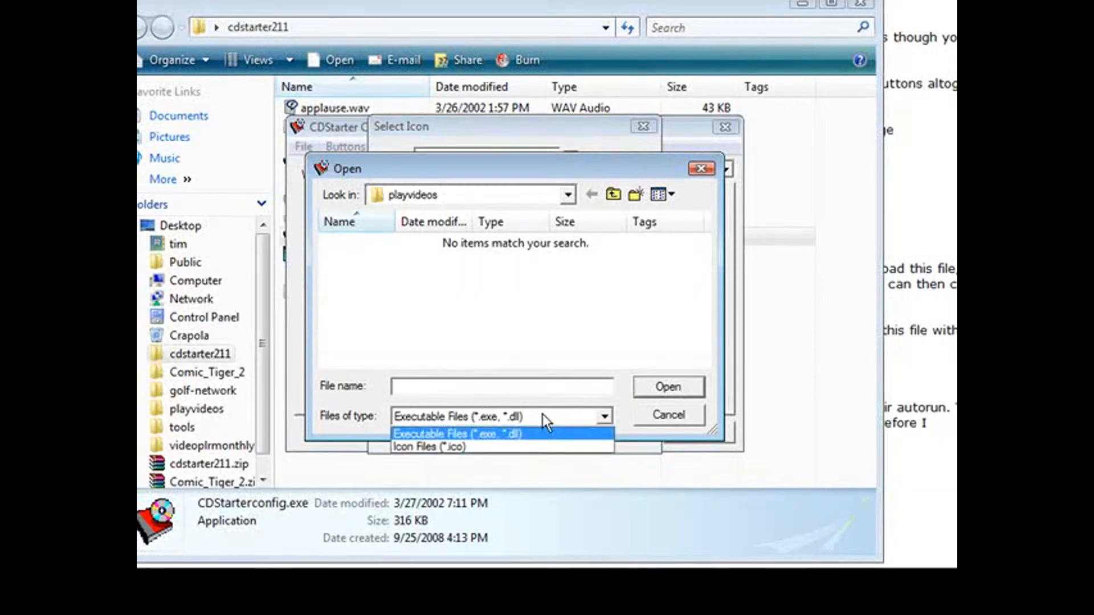
left_click(535, 446)
double_click(398, 249)
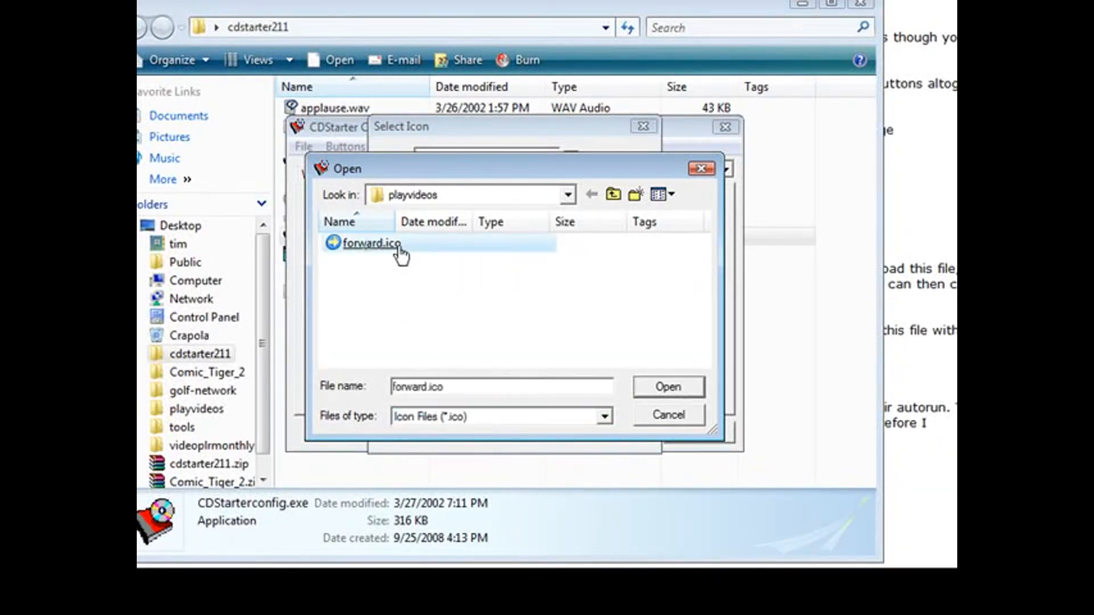
left_click(530, 422)
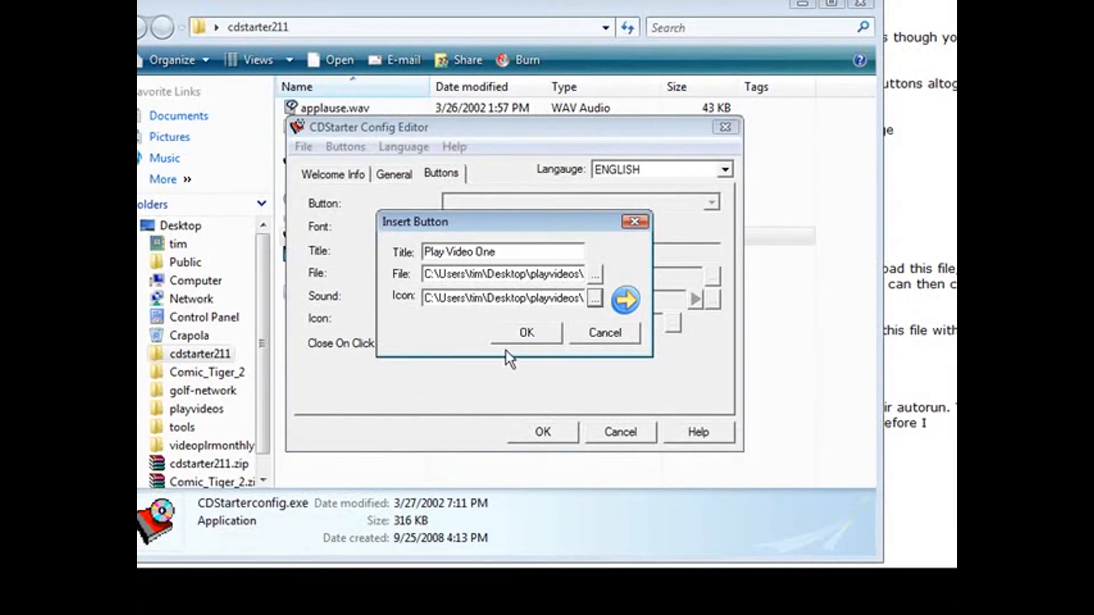
left_click(528, 332)
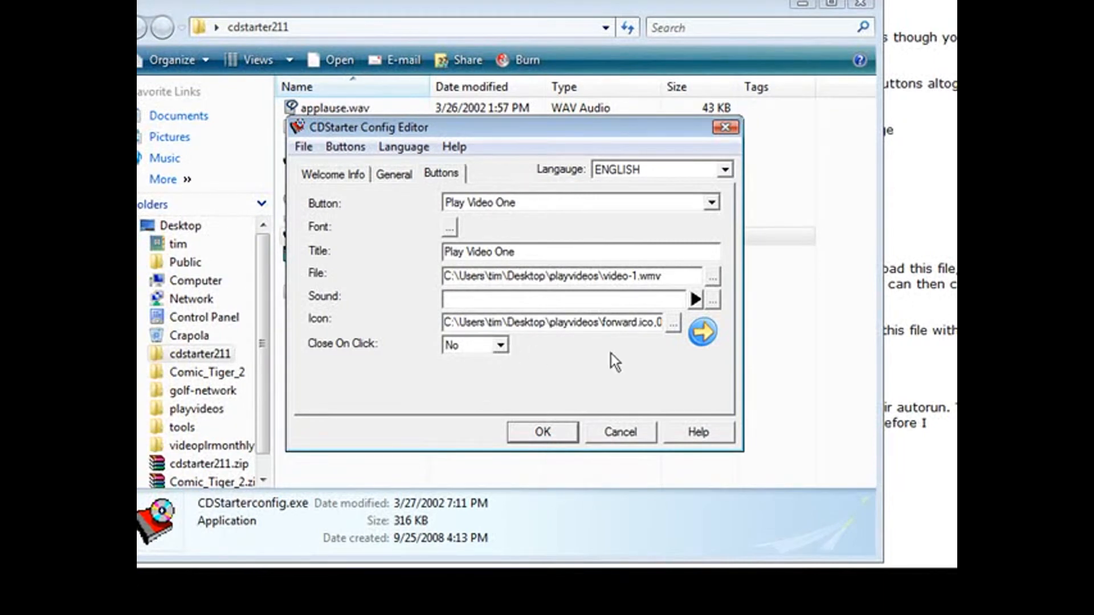
- Start inserting another button titled "Play Video Two" and assign video-2.wmv from the playvideos folder as its file
left_click(358, 150)
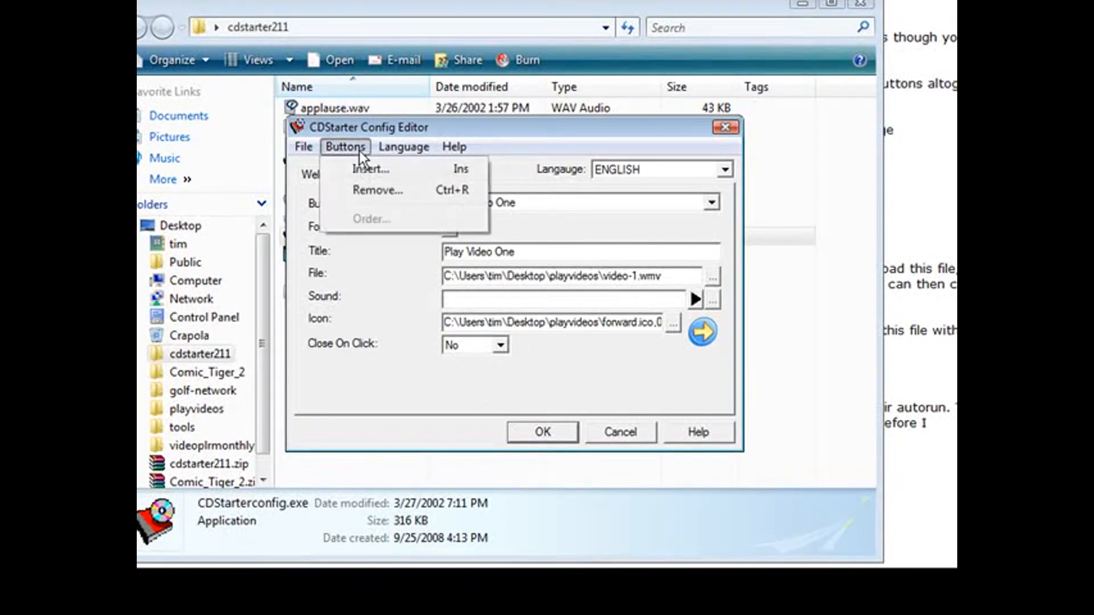
left_click(362, 168)
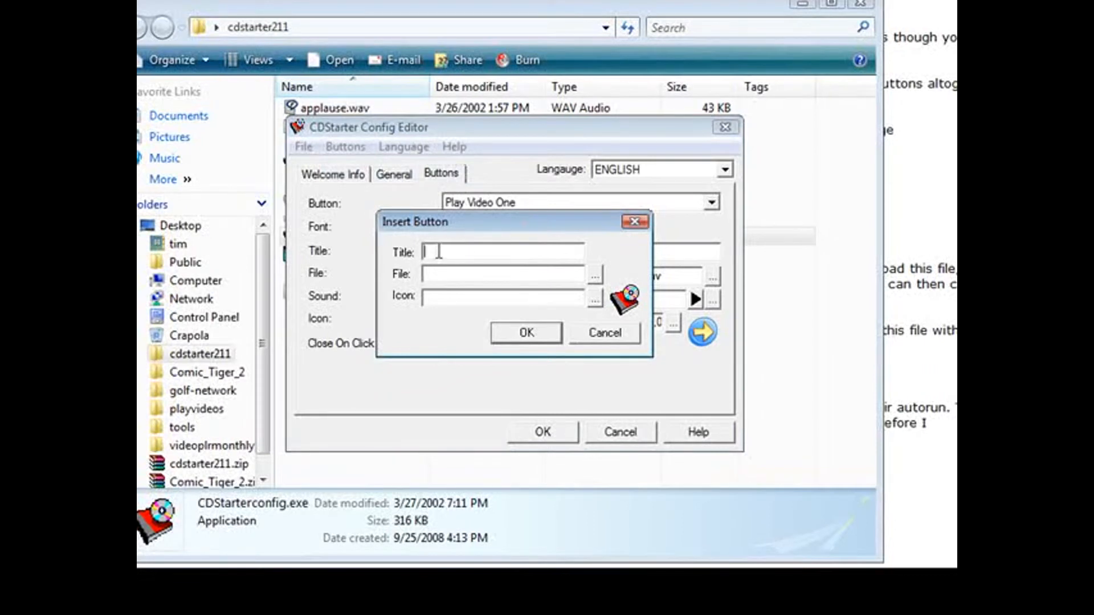
type("Play Video Two")
left_click(596, 276)
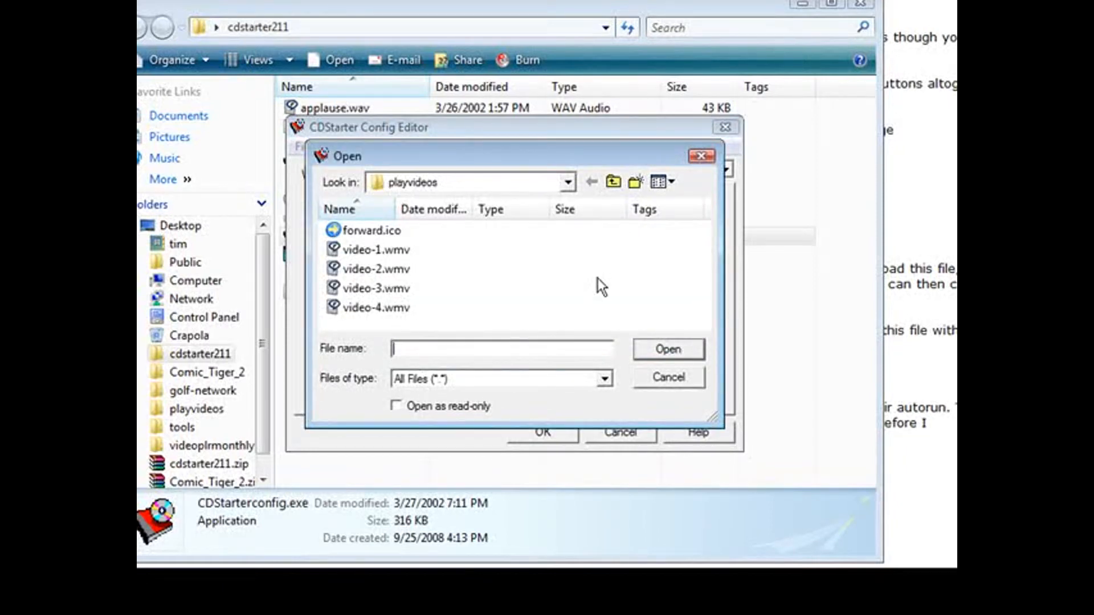
left_click(410, 273)
double_click(410, 272)
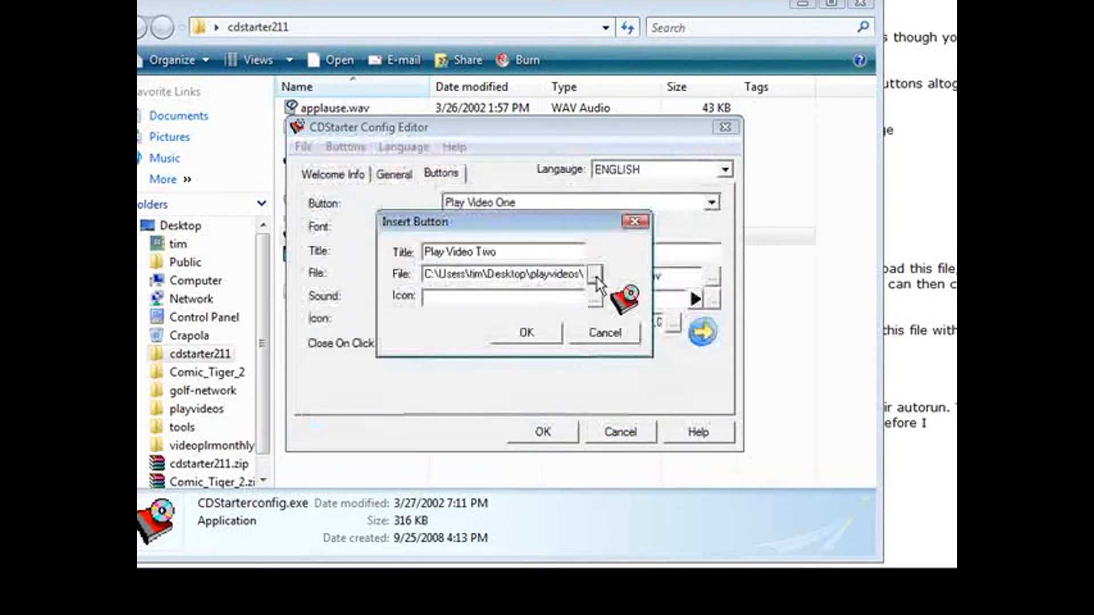
- Give the Play Video Two button the forward.ico icon and confirm the button
left_click(597, 297)
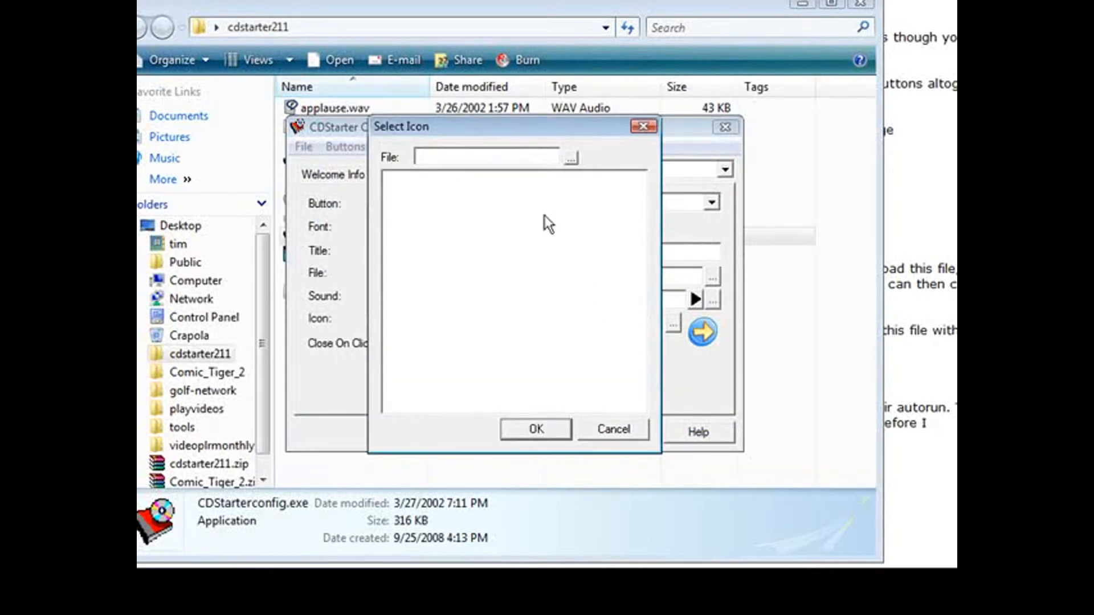
left_click(571, 157)
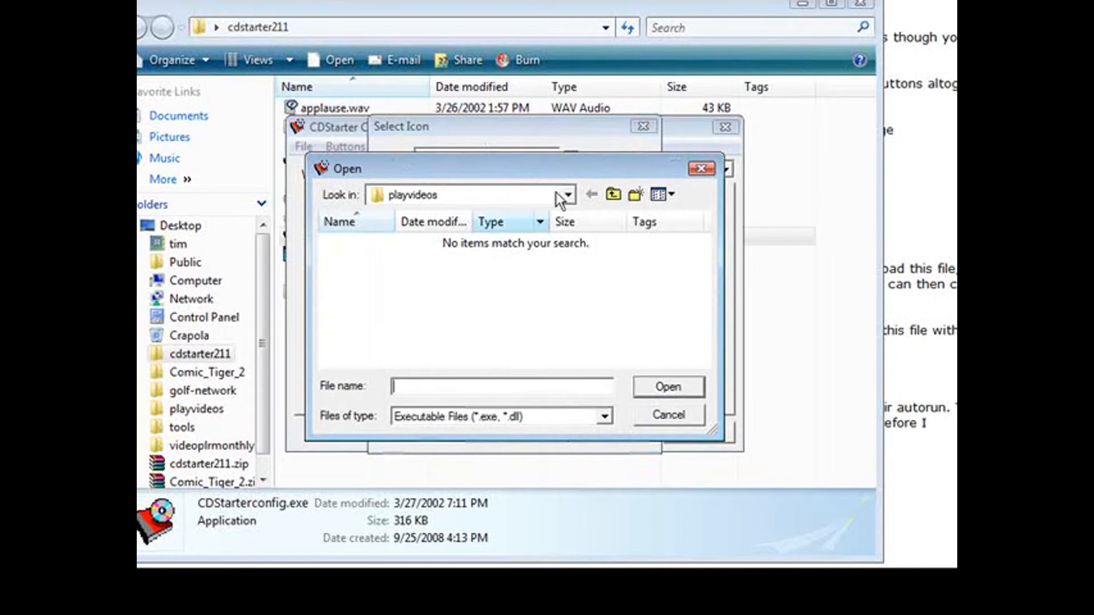
left_click(463, 418)
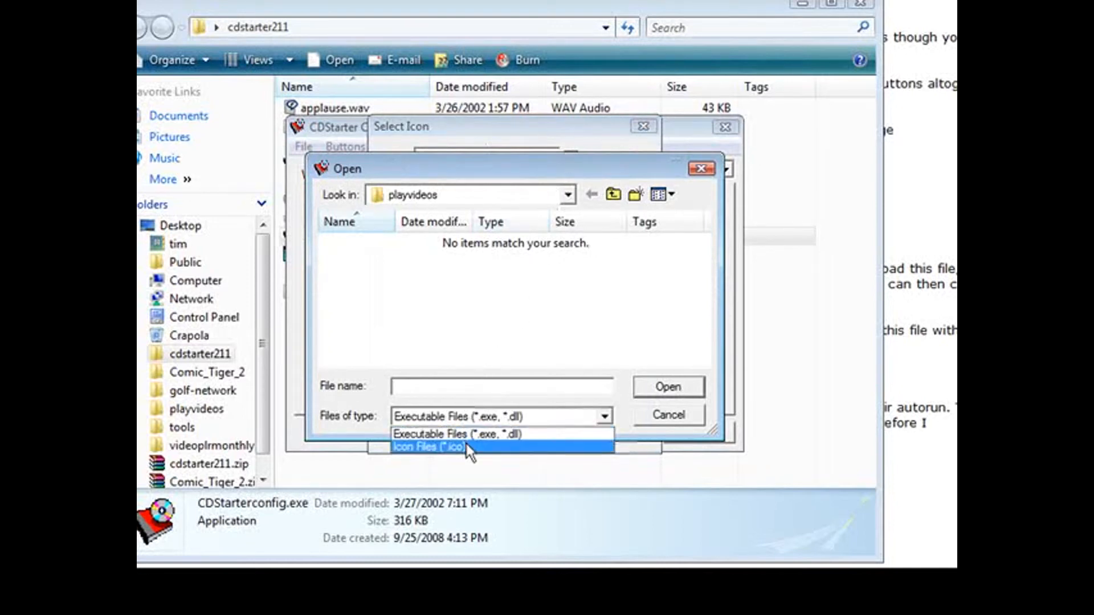
left_click(466, 443)
double_click(378, 245)
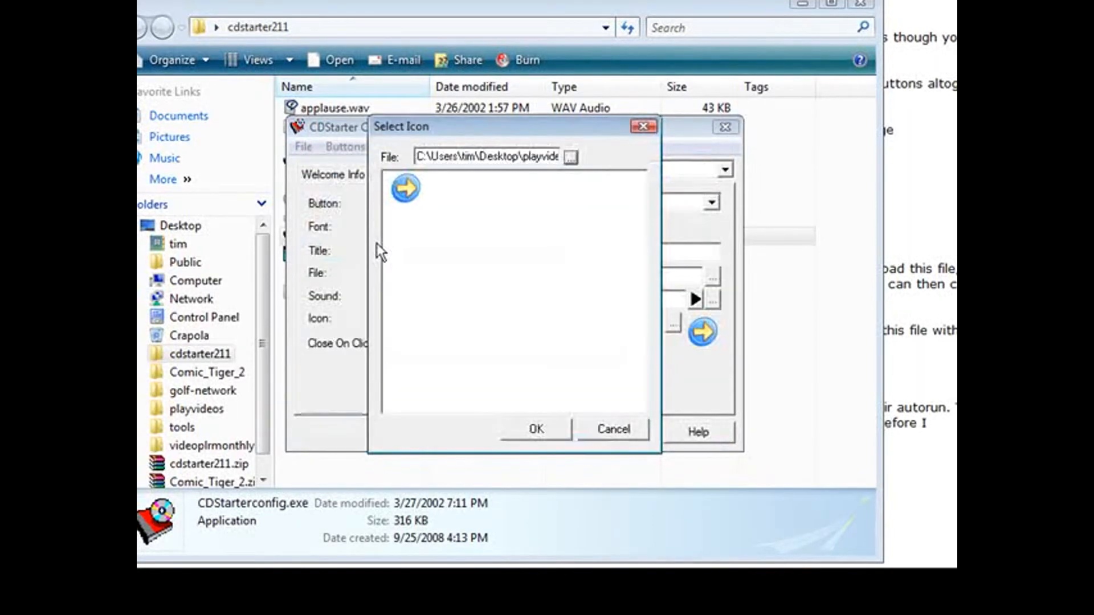
left_click(405, 196)
left_click(535, 429)
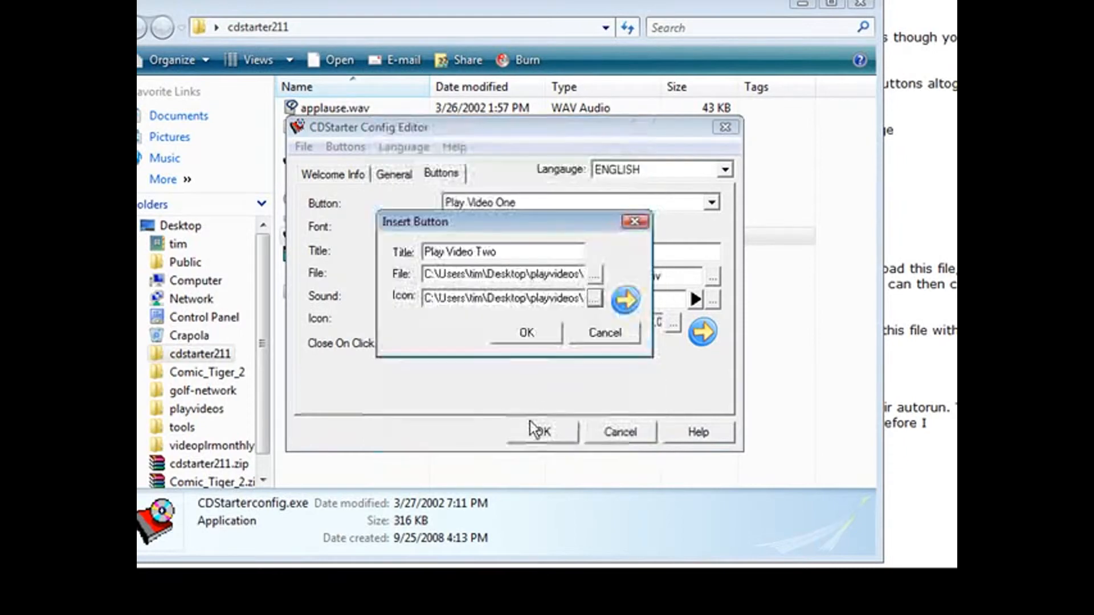
left_click(542, 331)
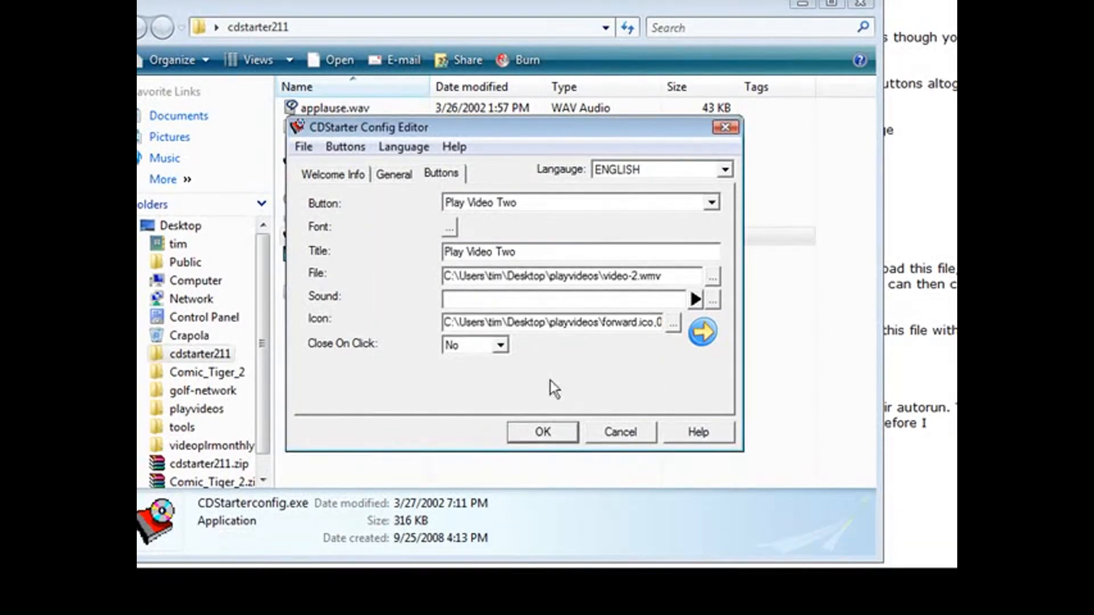
- Insert the "Play Video Three" and "Play Video Four" buttons and check the button order without changing it
left_click(342, 147)
left_click(359, 165)
left_click(351, 149)
left_click(368, 218)
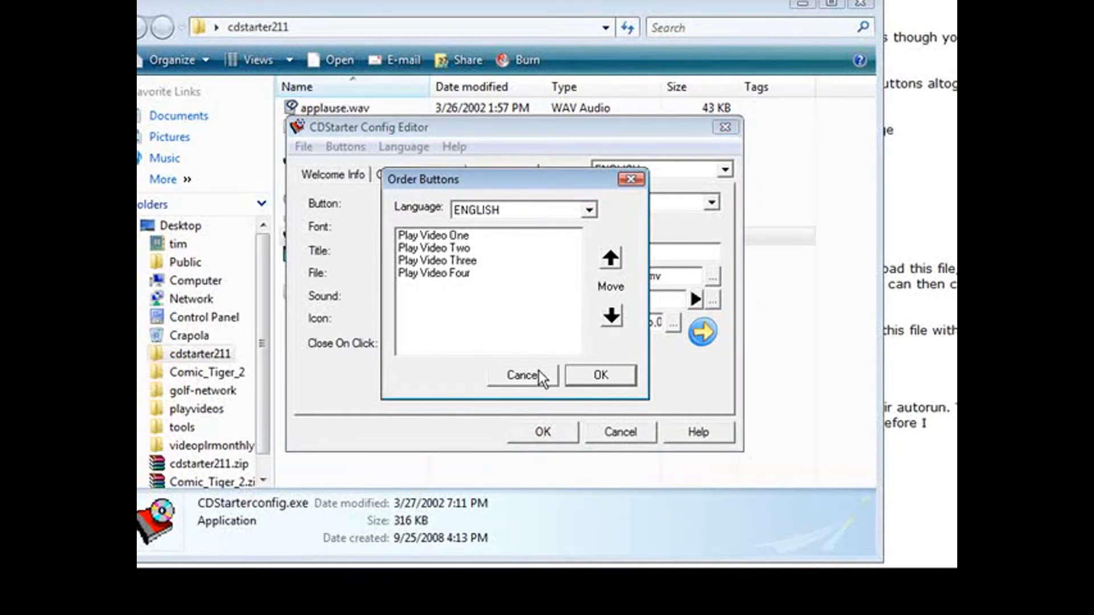
left_click(522, 376)
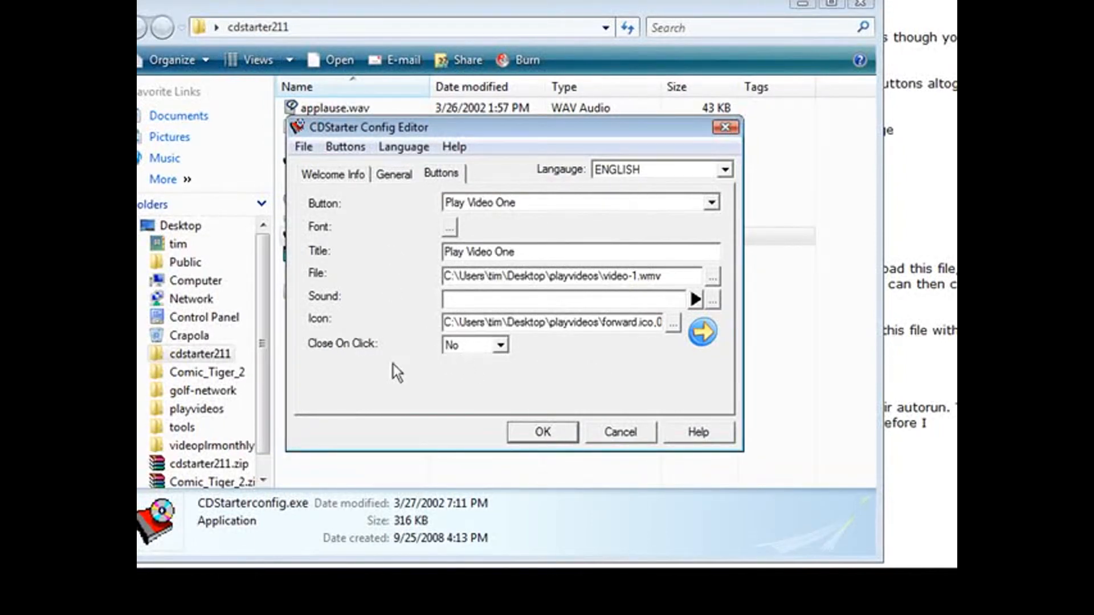
- Save the menu configuration as cdstarter.ini in the playvideos folder and close the cdstarter211 folder window
left_click(549, 430)
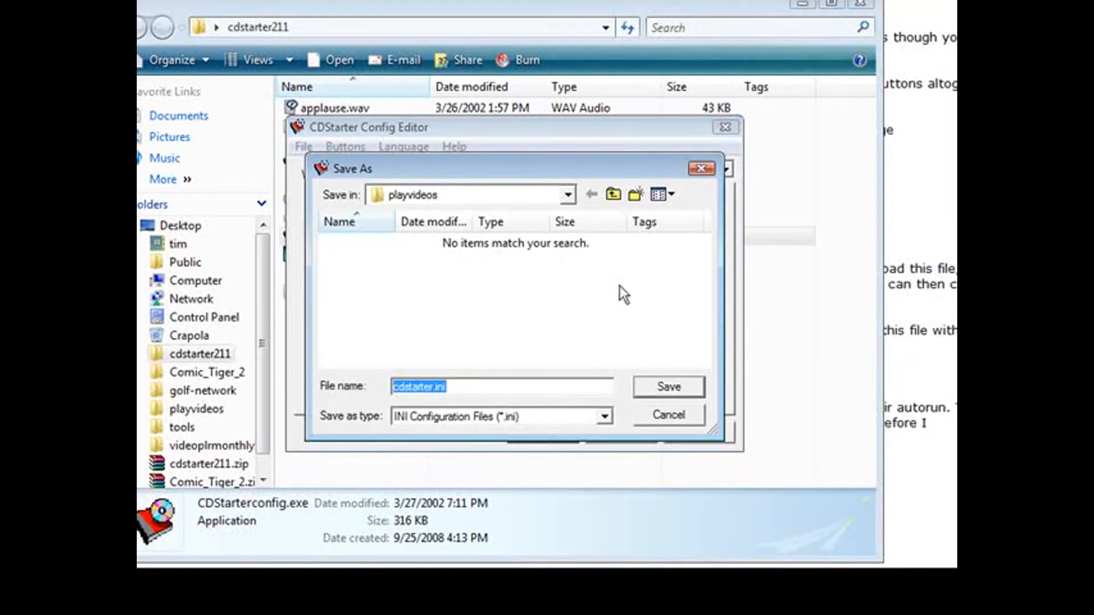
left_click(668, 387)
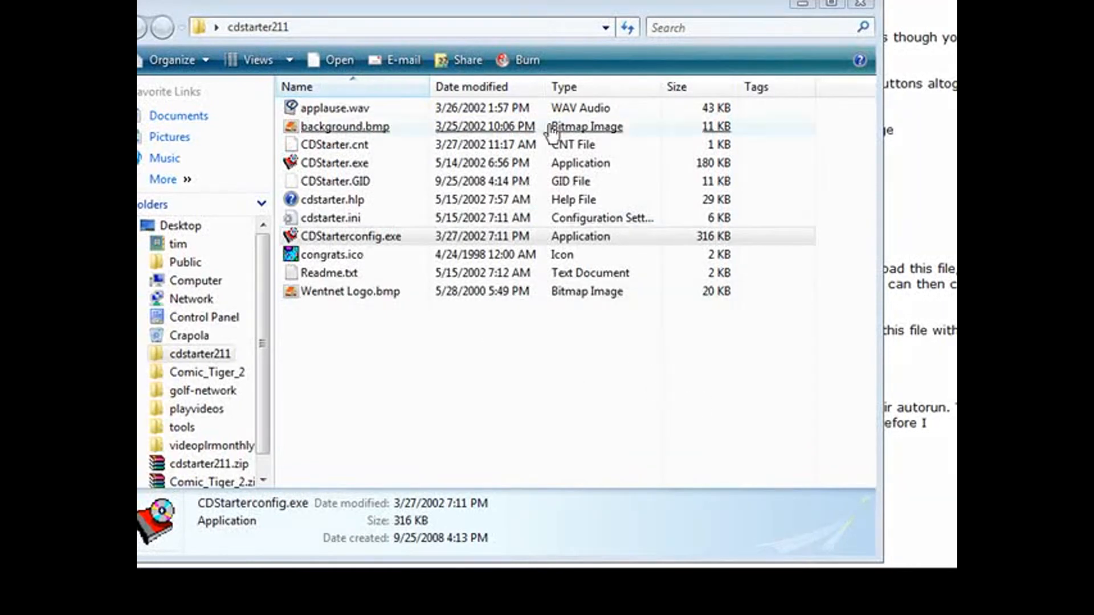
left_click(861, 4)
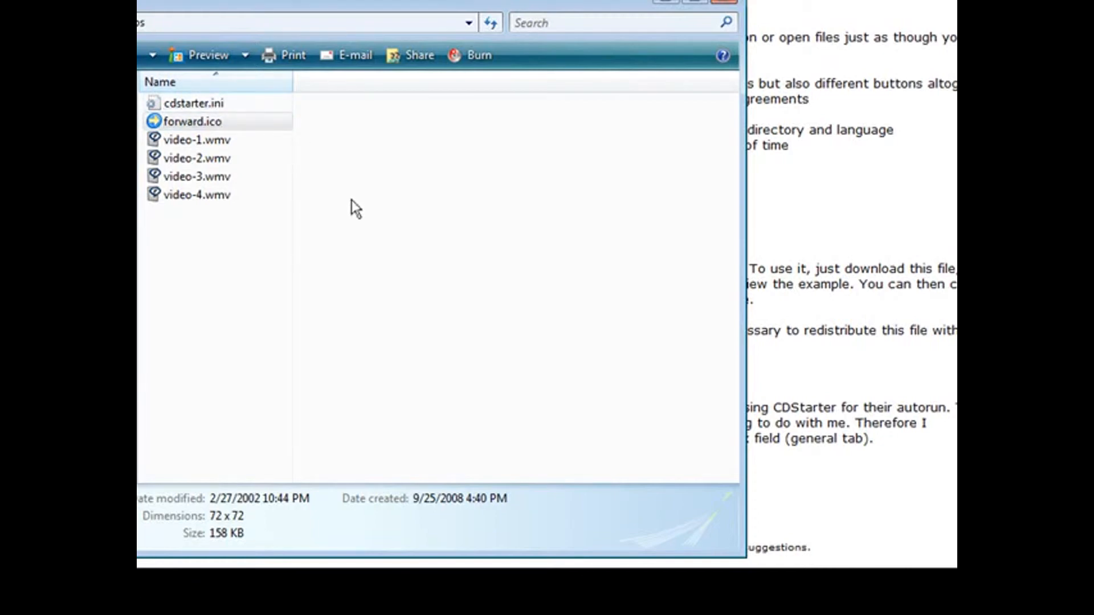
- Copy CDStarter.exe from the cdstarter211 folder into the playvideos folder
mouse_move(283, 169)
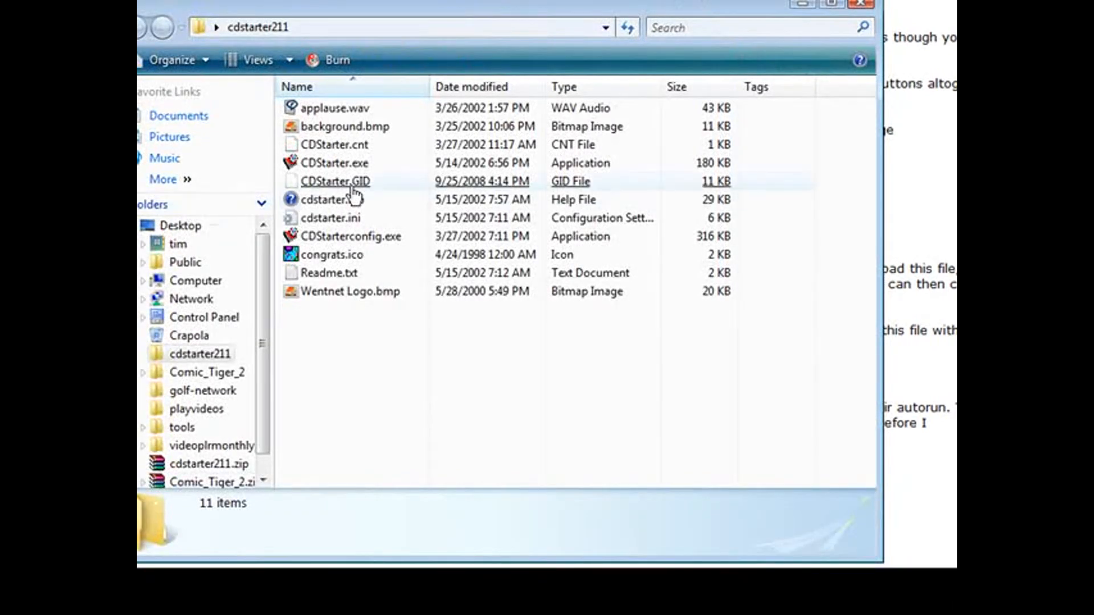
right_click(348, 166)
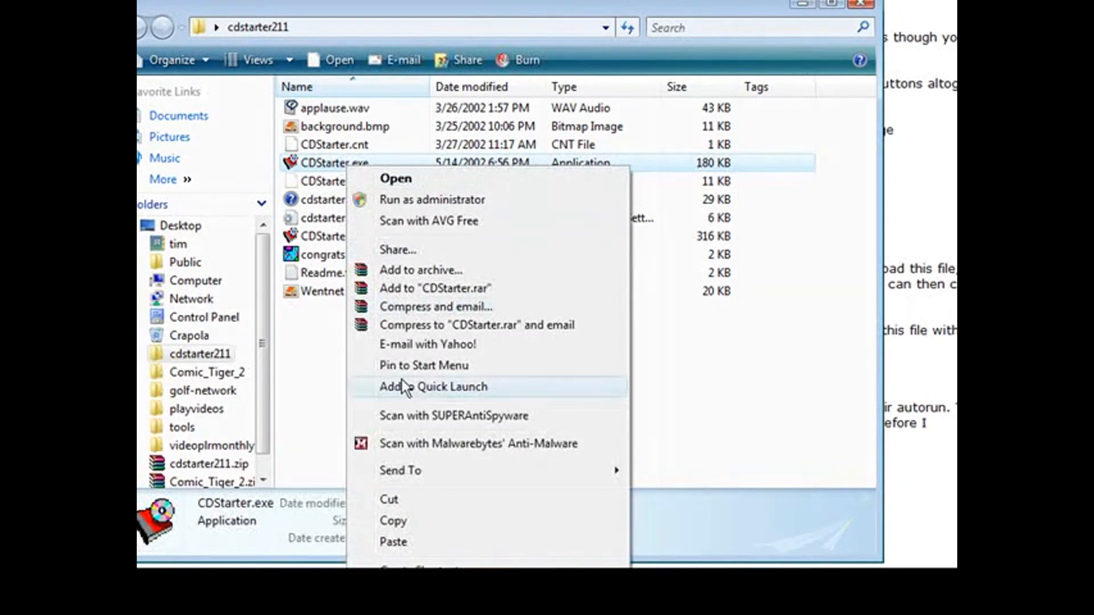
left_click(398, 520)
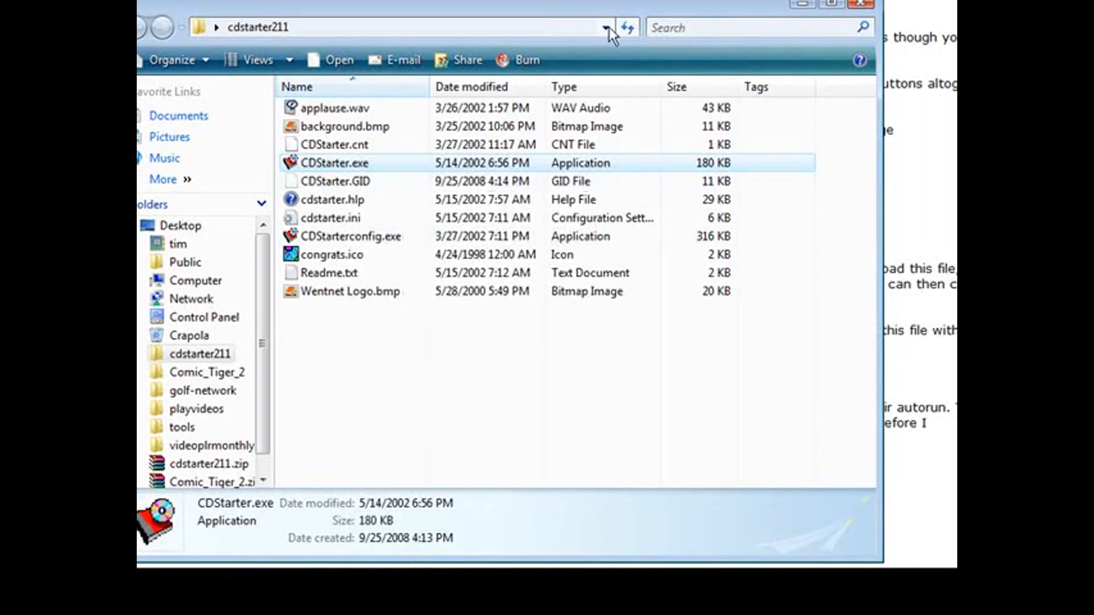
left_click(801, 4)
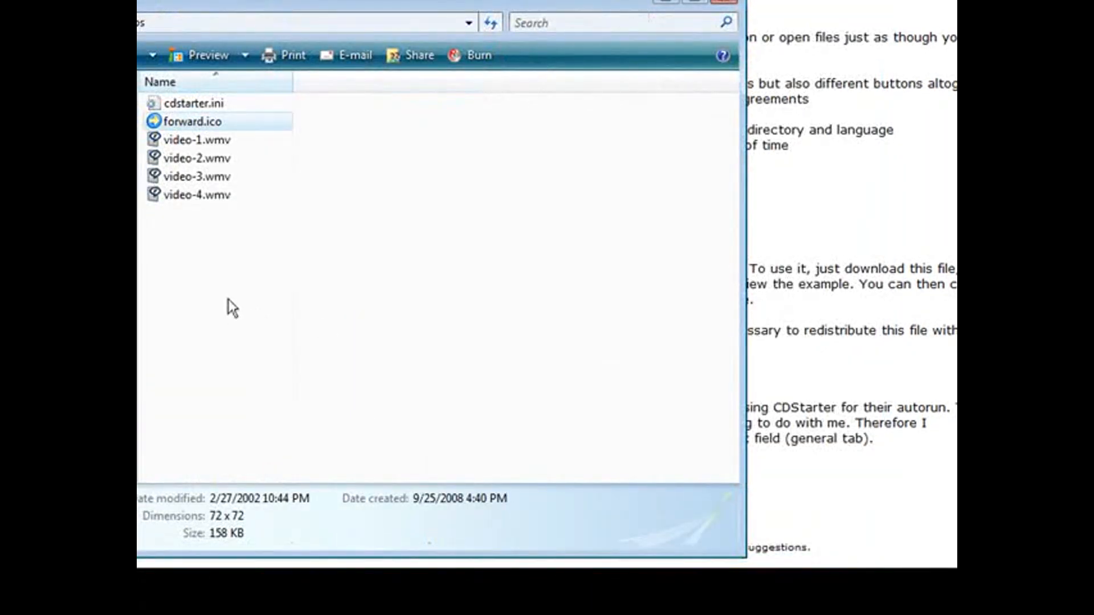
right_click(228, 300)
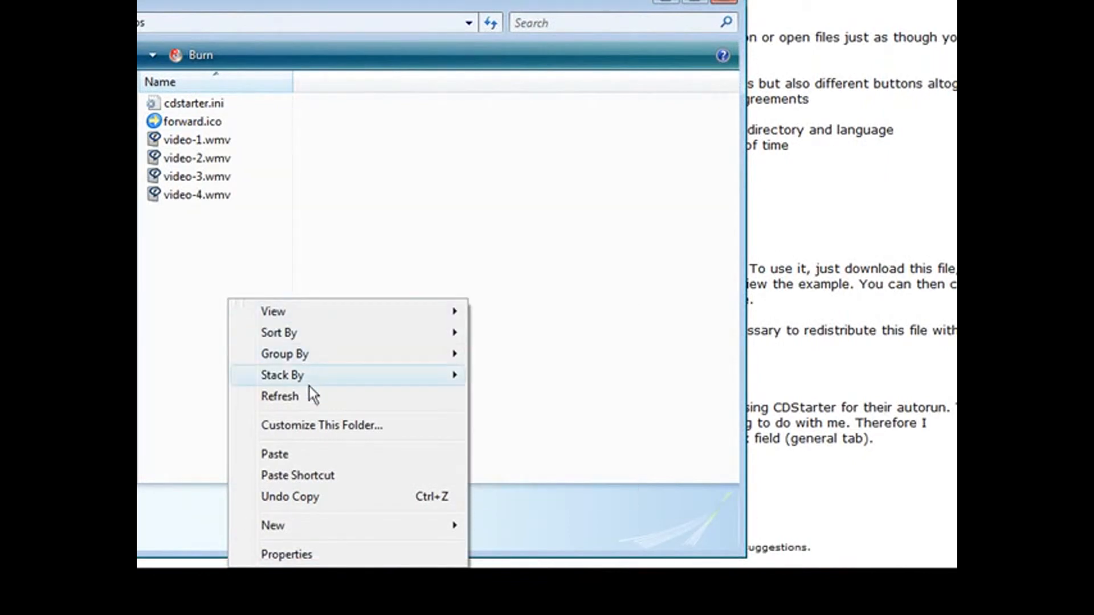
left_click(275, 454)
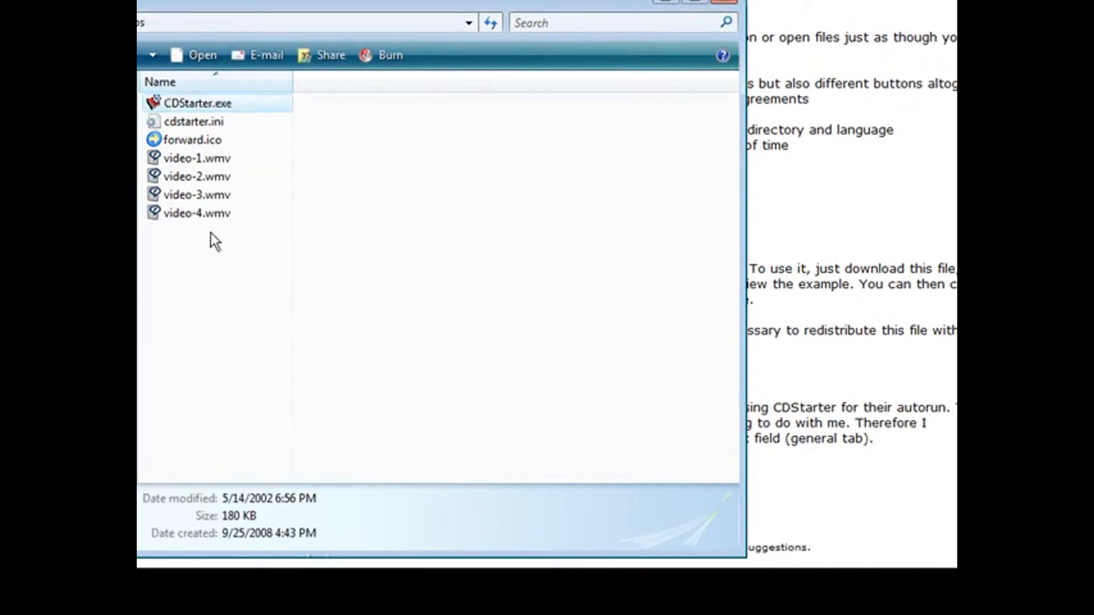
- Run CDStarter.exe from the playvideos folder, accept the intro prompt, and test the Play Video One button before closing the menu
left_click(211, 102)
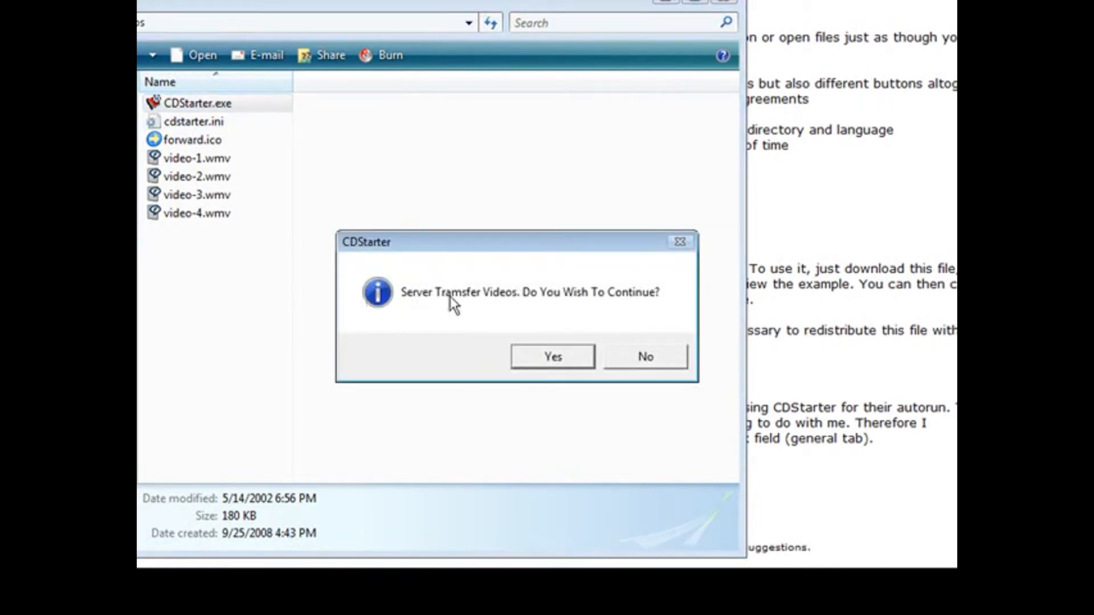
left_click(566, 356)
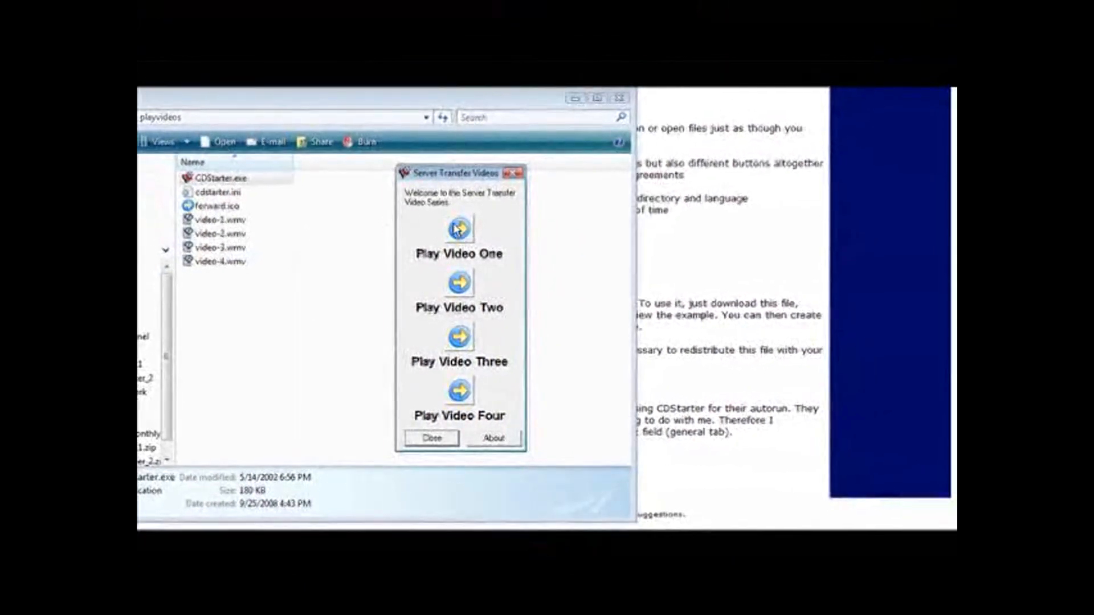
left_click(457, 229)
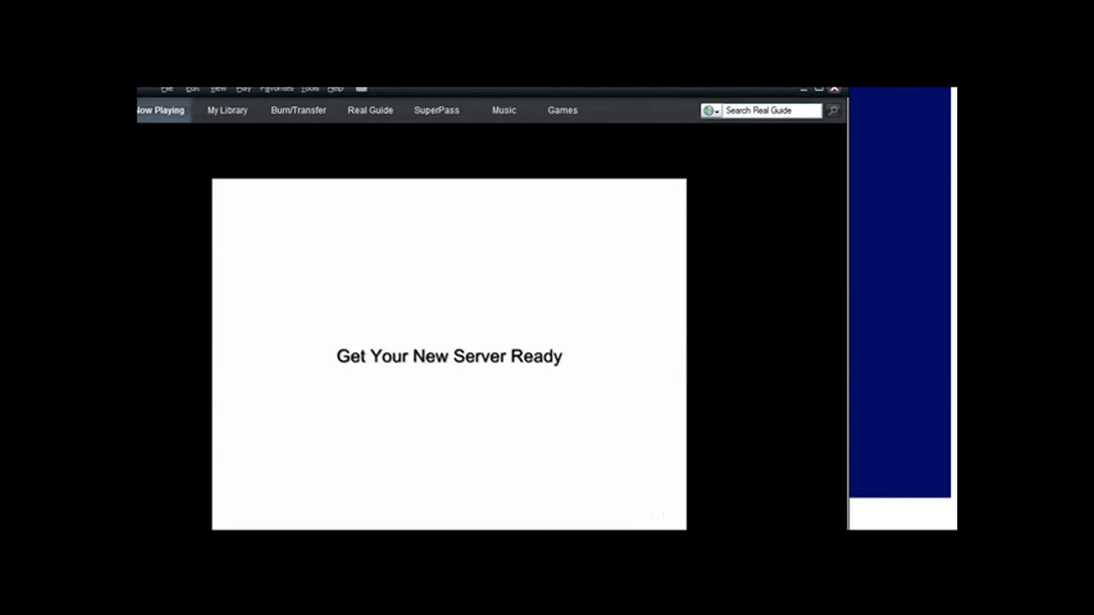
left_click(834, 88)
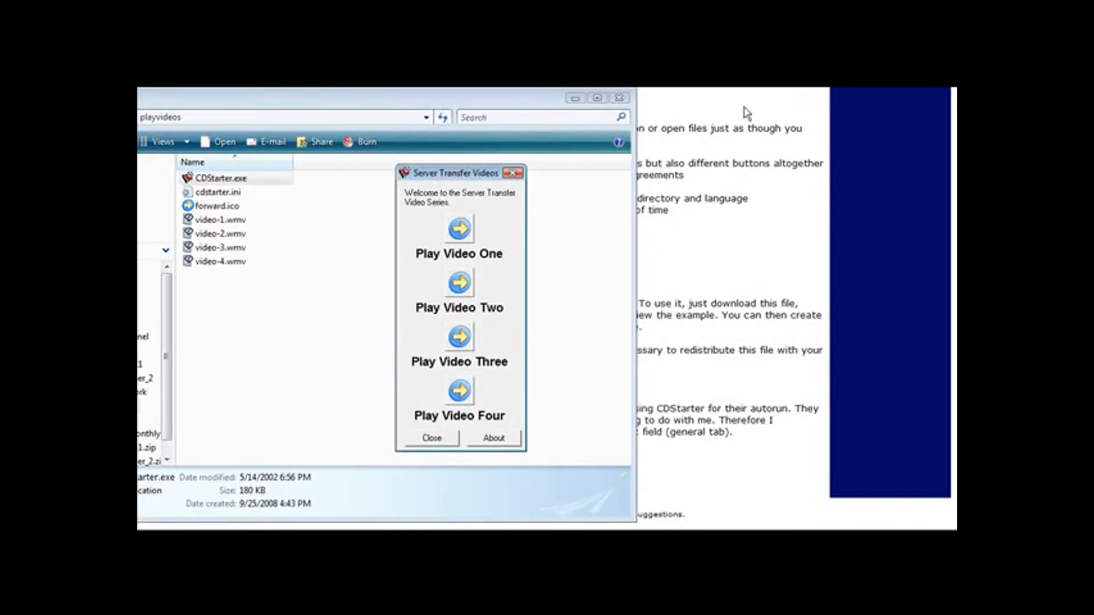
left_click(459, 390)
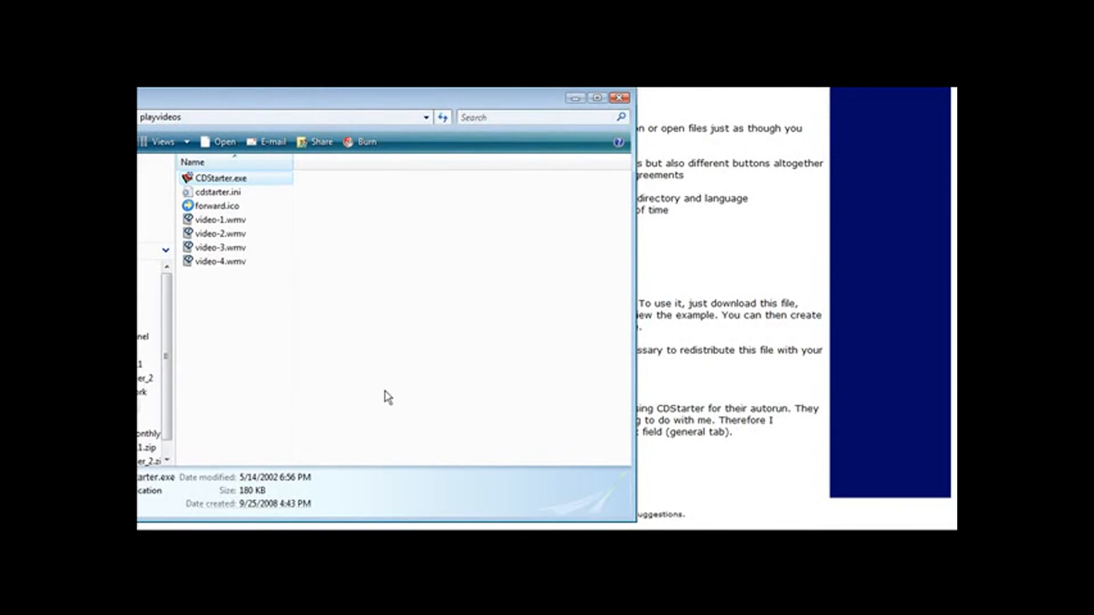
- Launch the CDStarter Config Editor and open cdstarter.ini from the playvideos folder
key("Return")
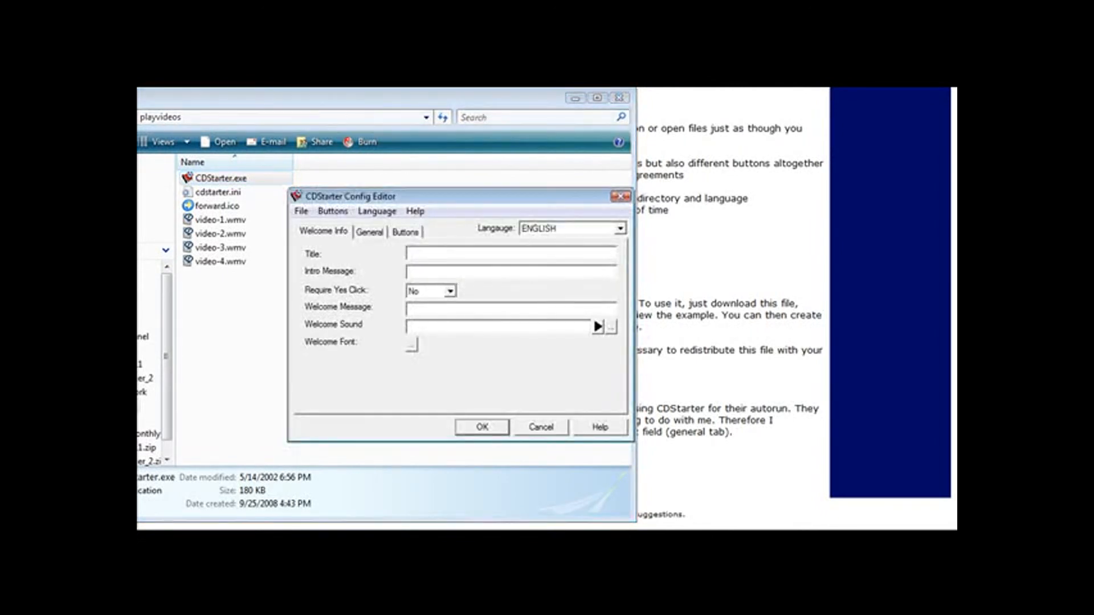
left_click(301, 211)
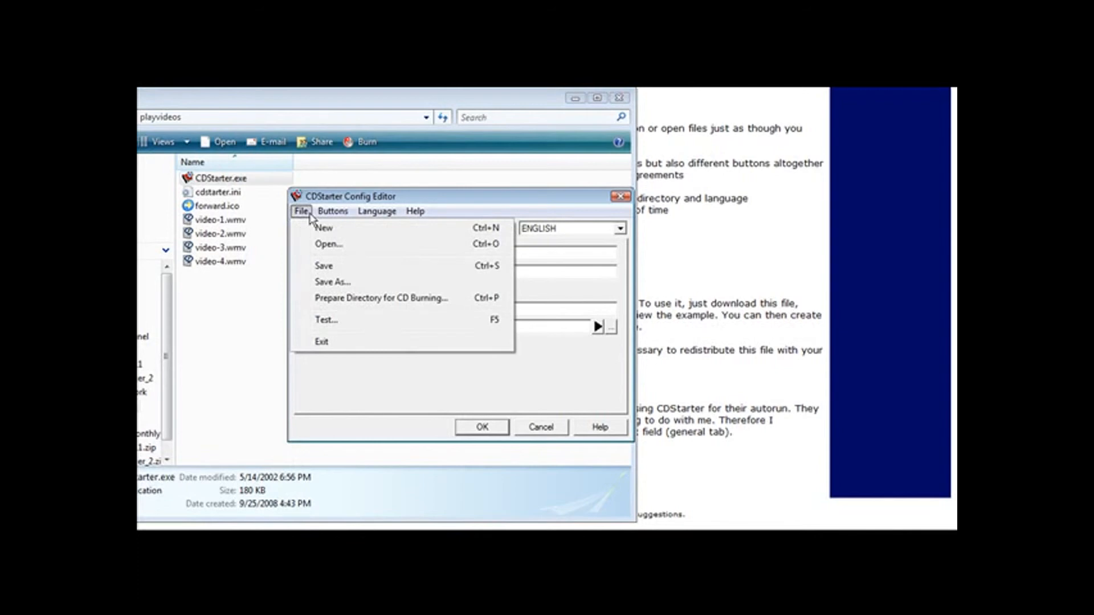
left_click(323, 245)
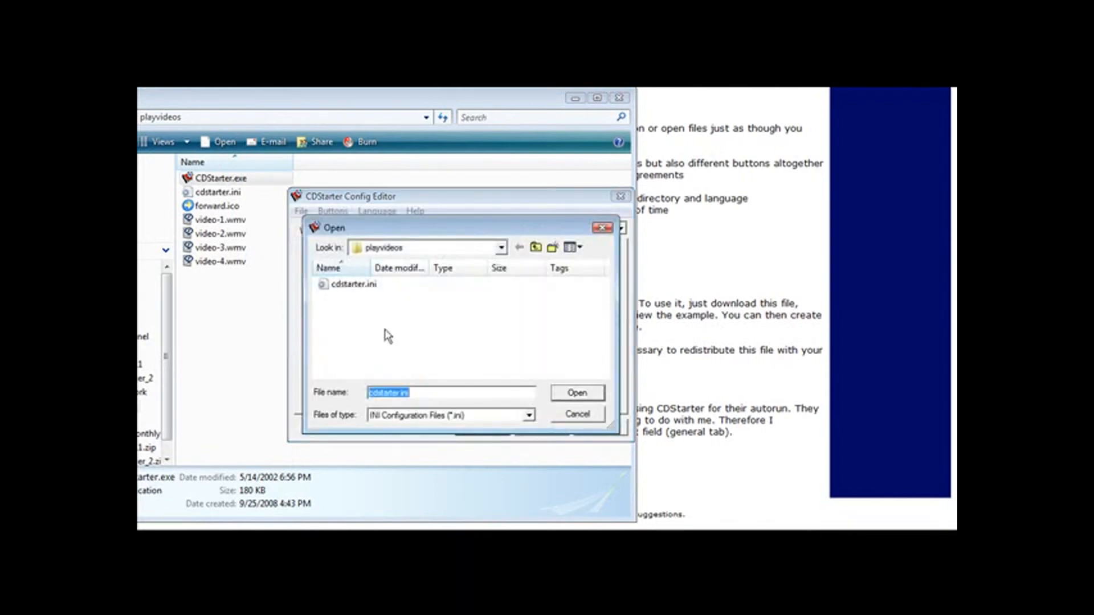
left_click(358, 286)
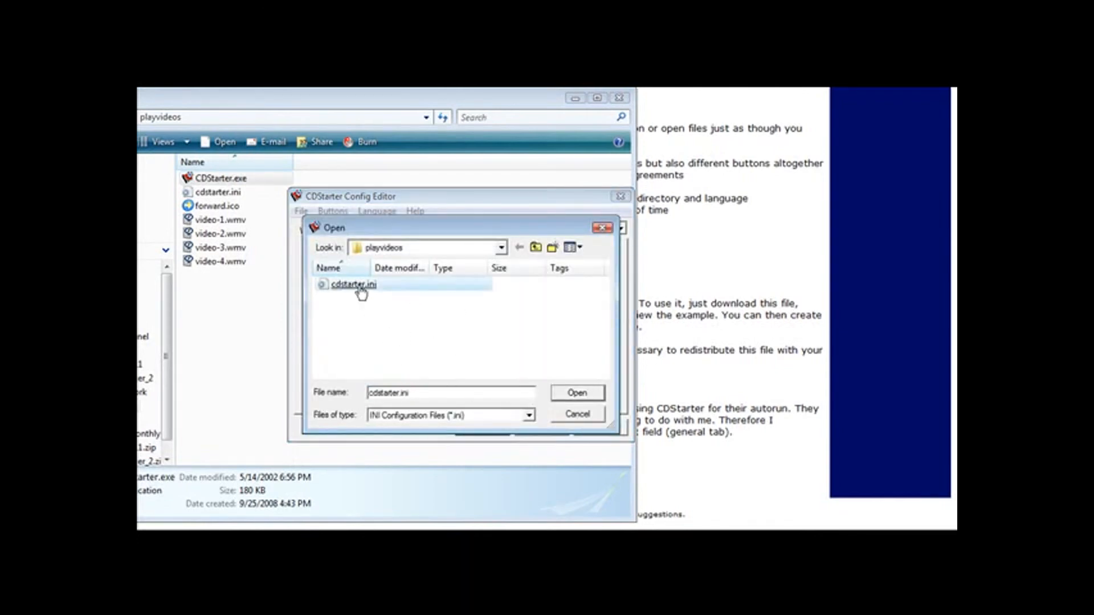
key("Return")
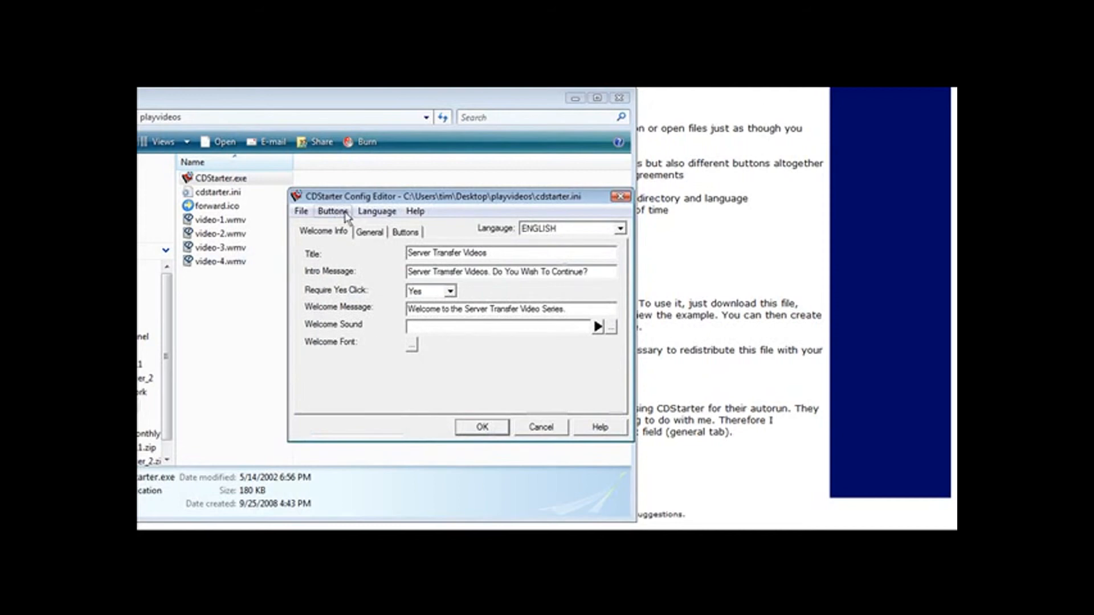
- Prepare the playvideos directory for CD burning without choosing an icon, and return to the playvideos folder window
left_click(301, 211)
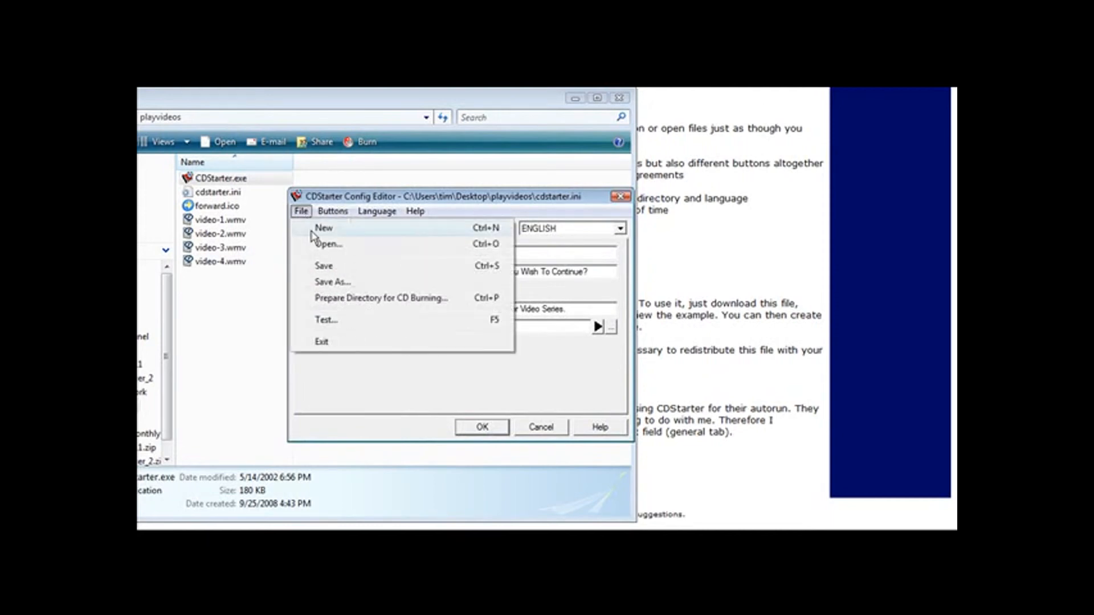
left_click(340, 299)
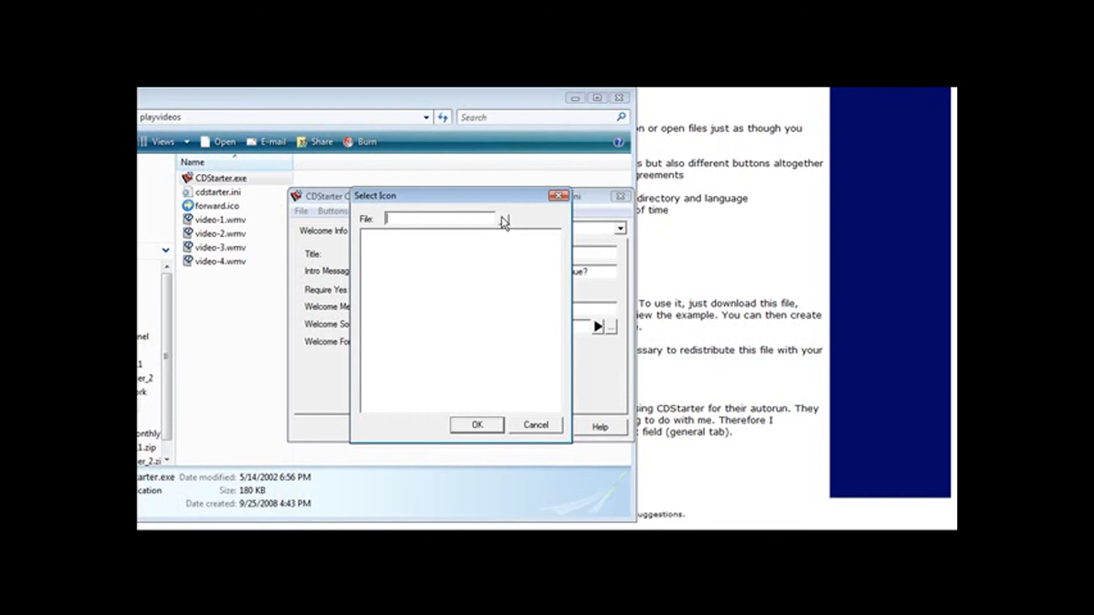
left_click(533, 425)
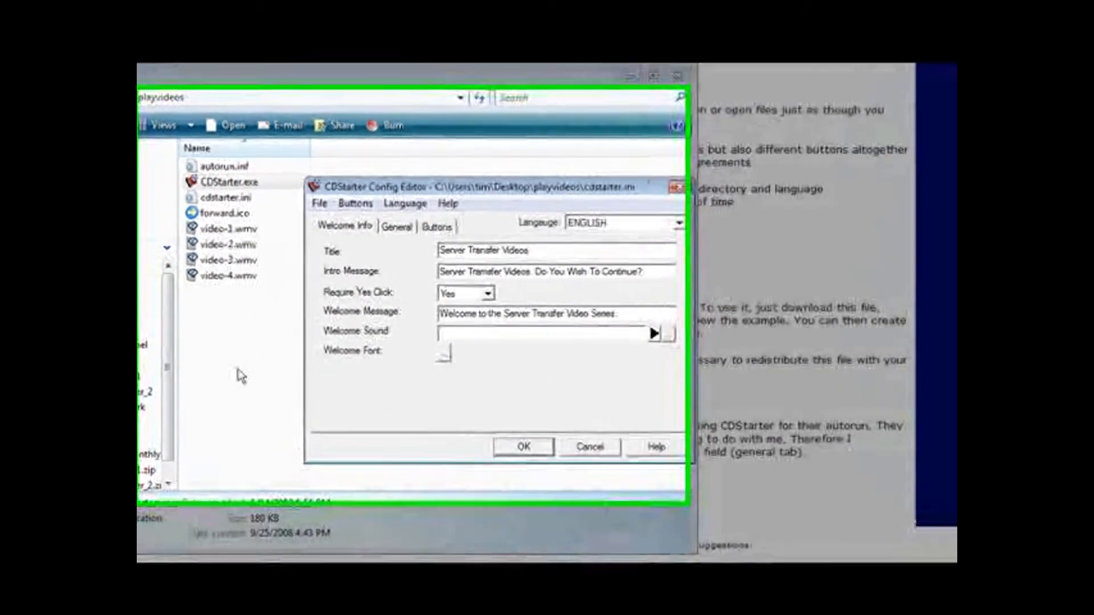
left_click(233, 355)
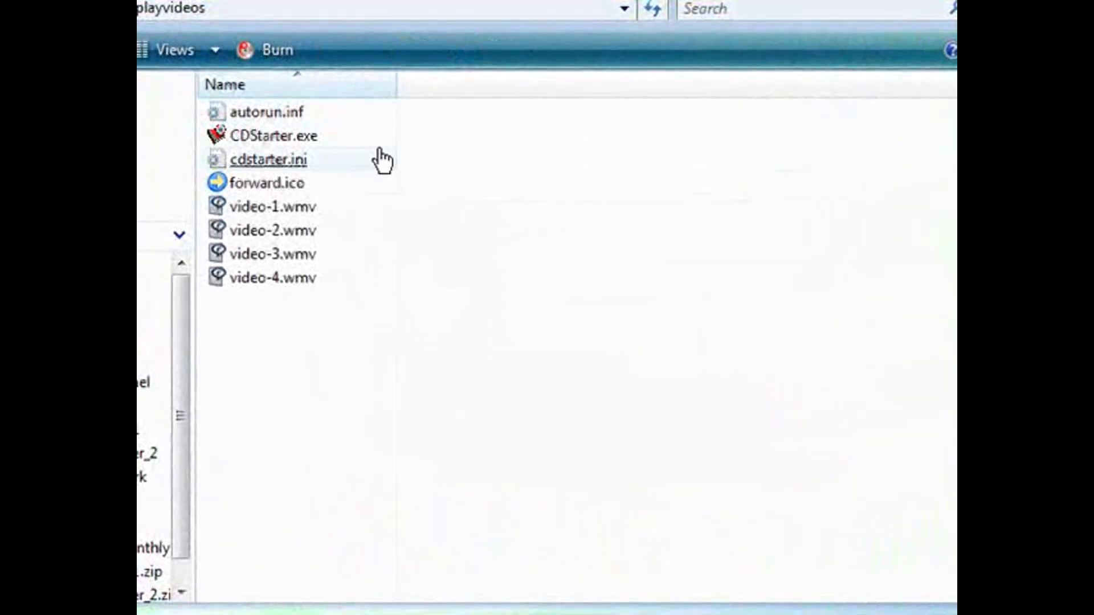
- Open autorun.inf with Notepad to examine its autorun command, and close it without editing
left_click(260, 115)
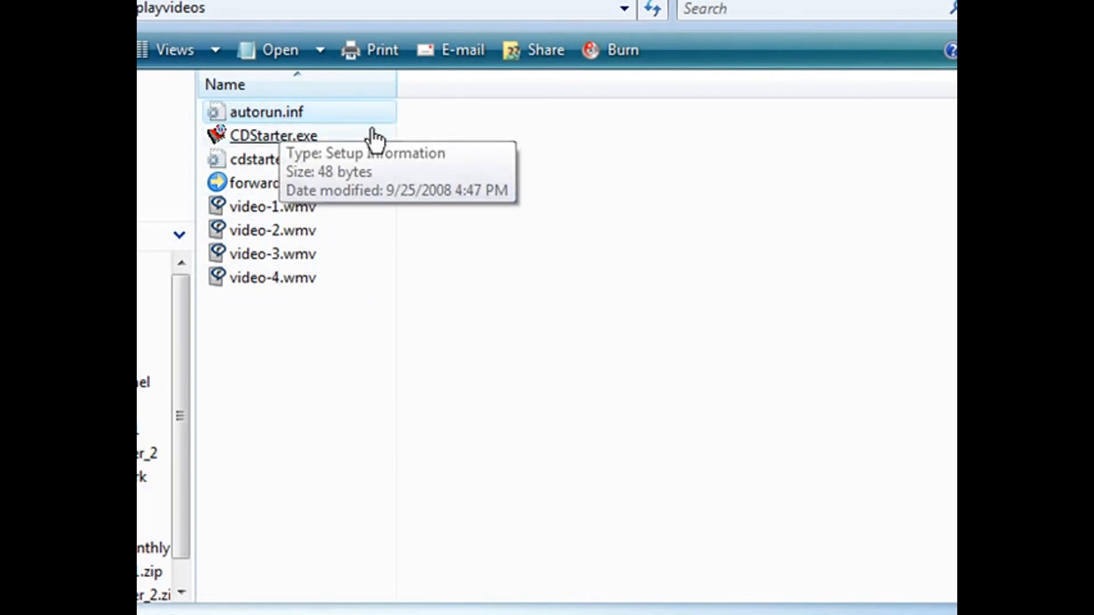
right_click(278, 118)
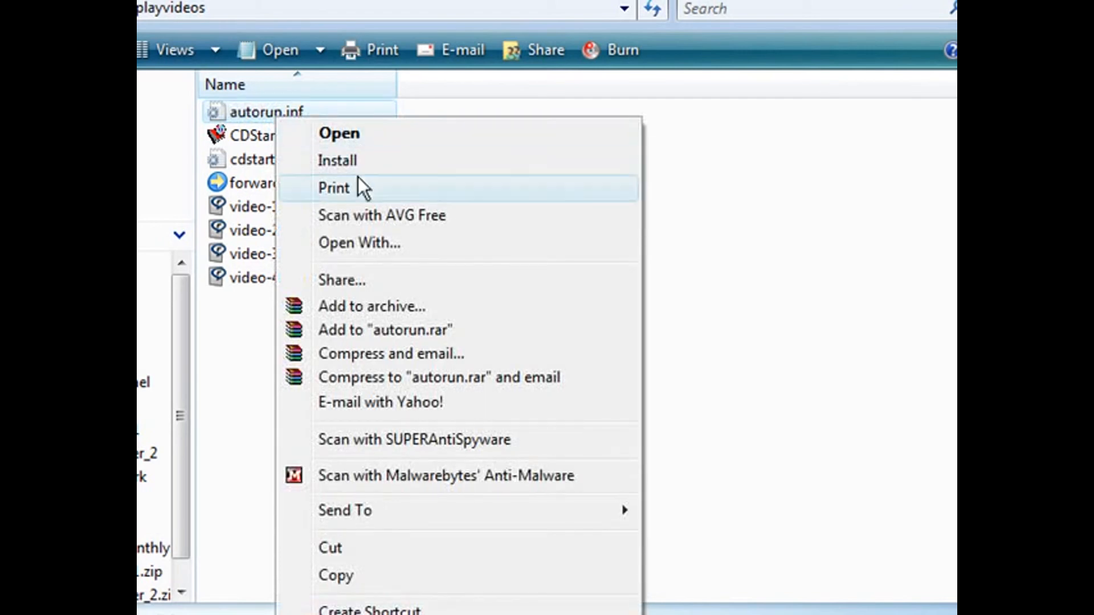
left_click(384, 240)
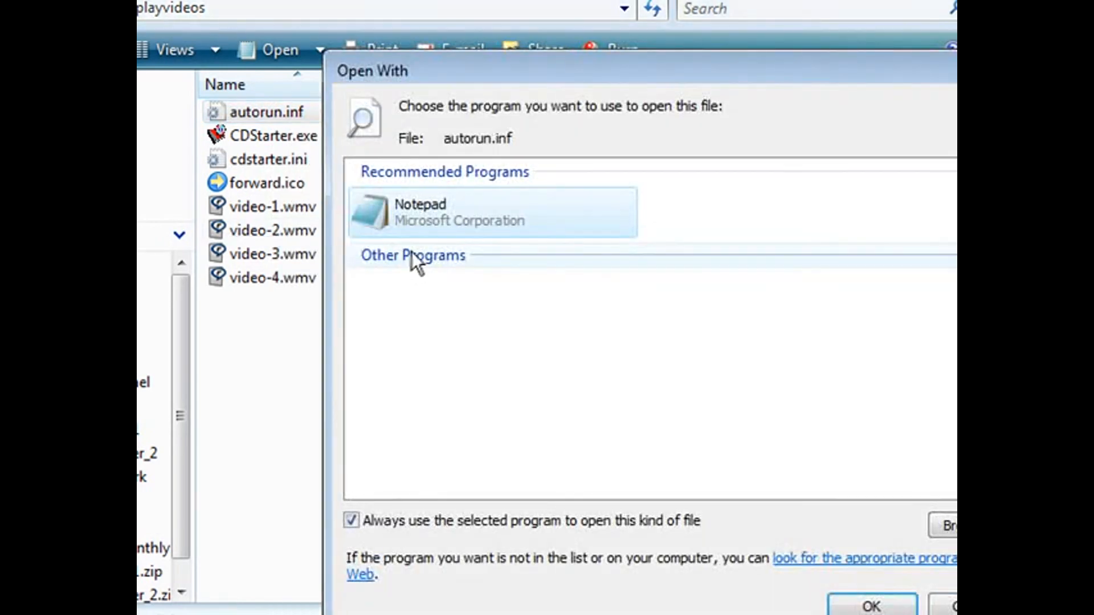
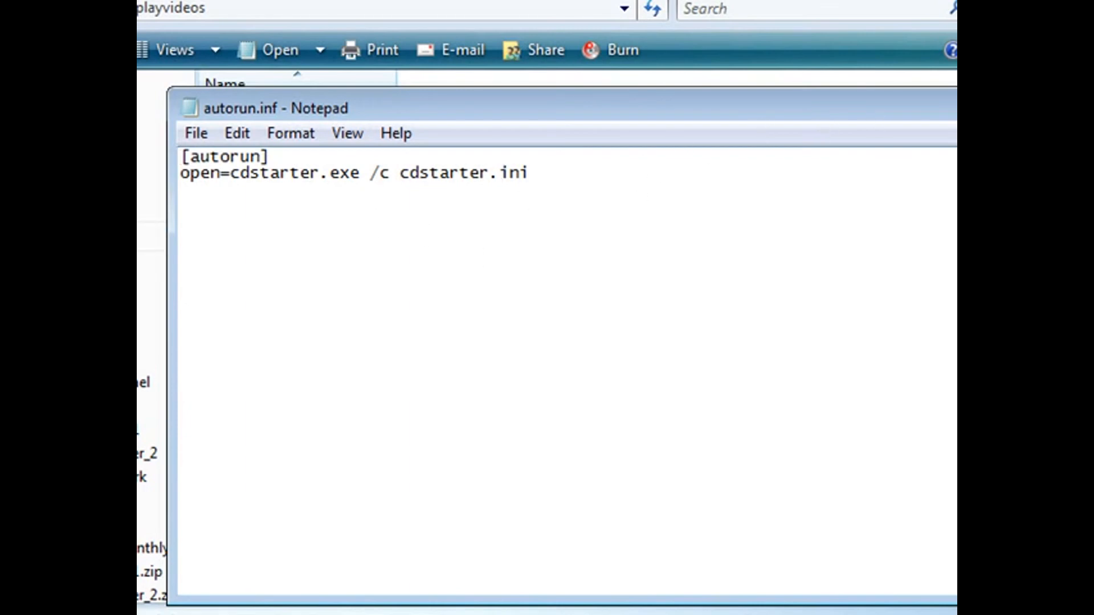
key("alt+F4")
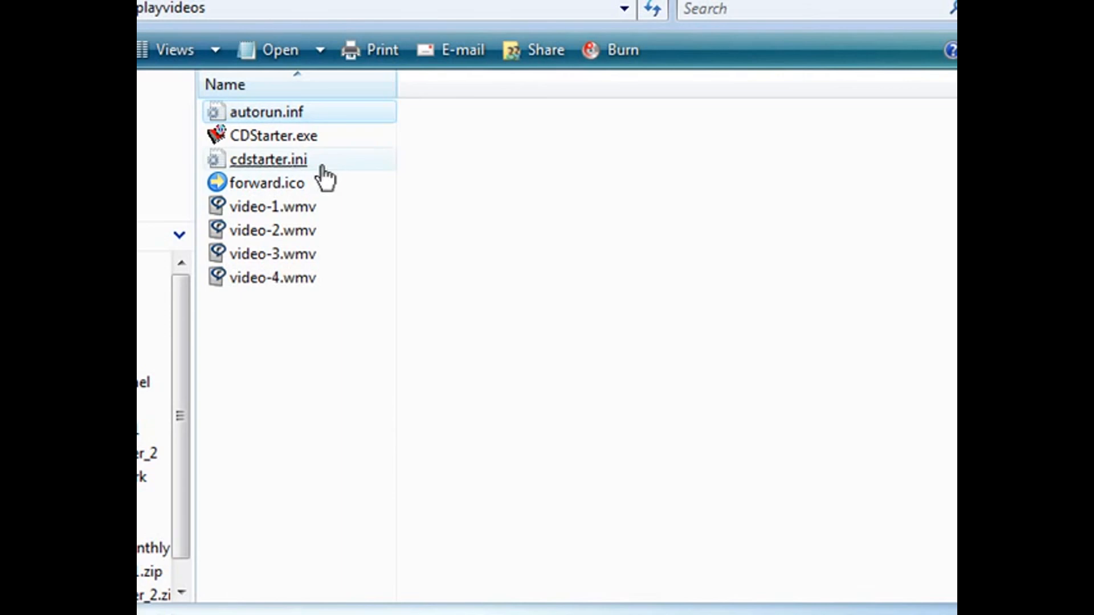
- Run CDStarter.exe from the playvideos folder, accept the intro prompt to view the four-button menu, and close it
left_click(308, 137)
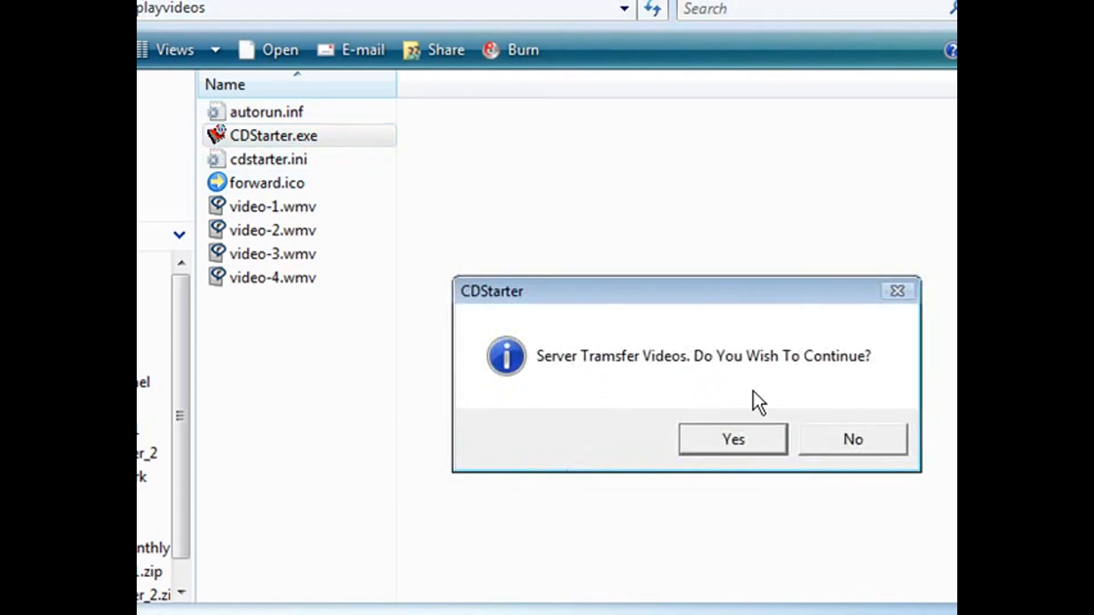
left_click(745, 437)
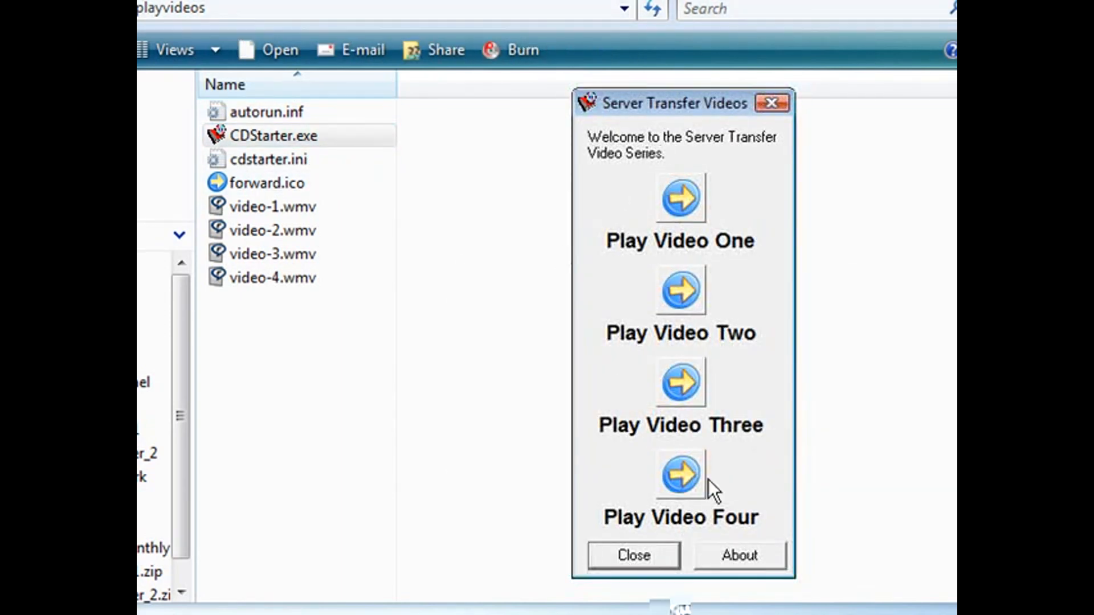
left_click(650, 553)
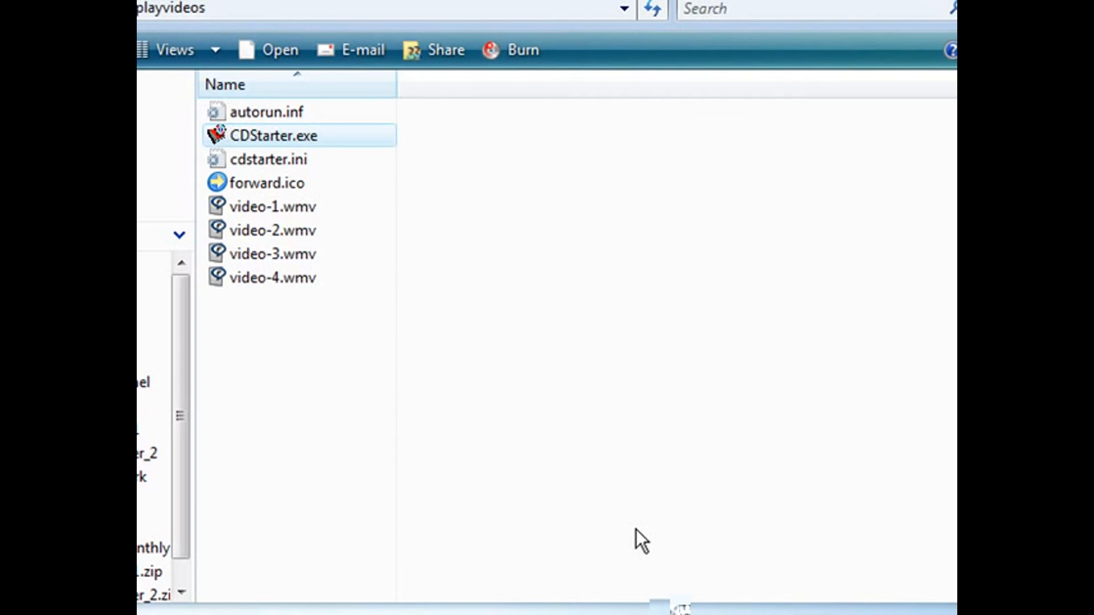